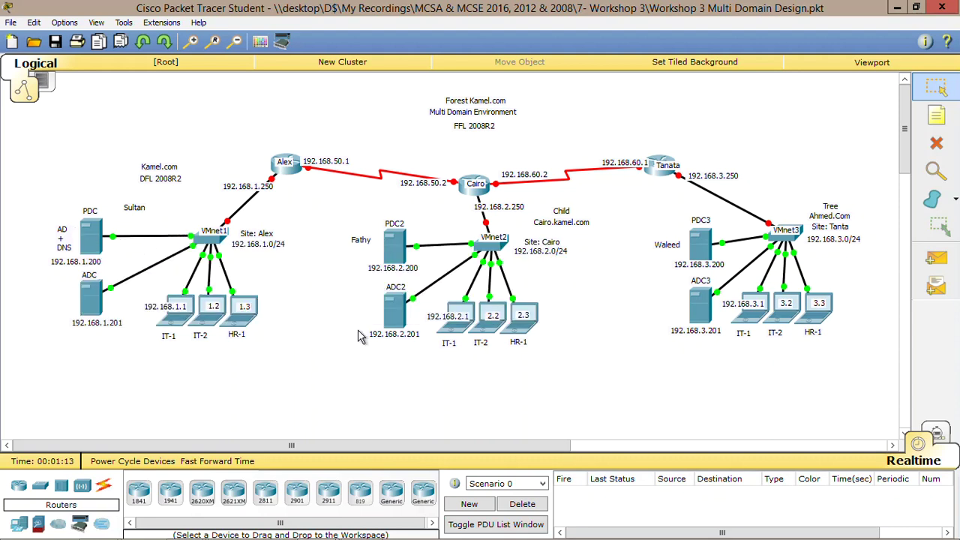
Step: Switch to the PDC(200) virtual machine and open This PC in a maximized window
{"action": "mouse_move", "coordinate": [187, 495]}
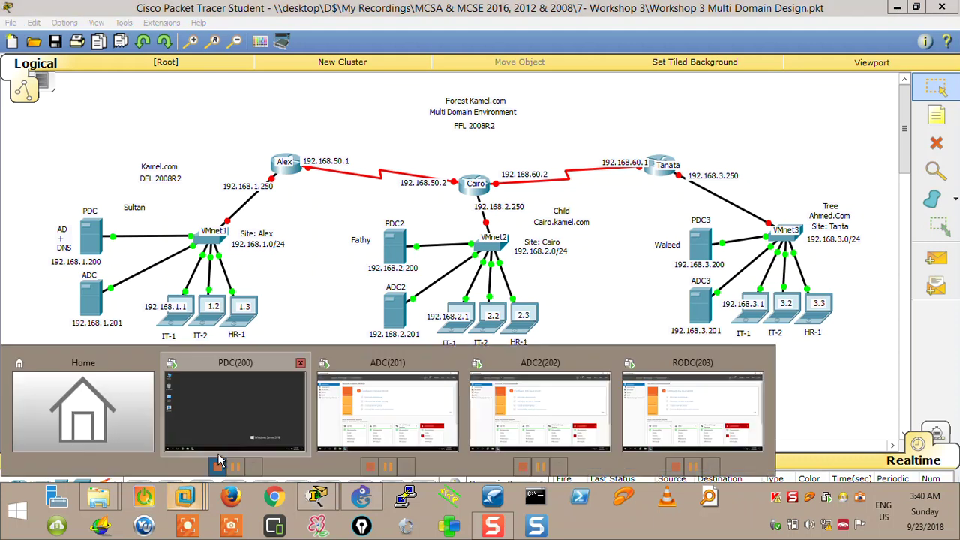
{"action": "left_click", "coordinate": [251, 404]}
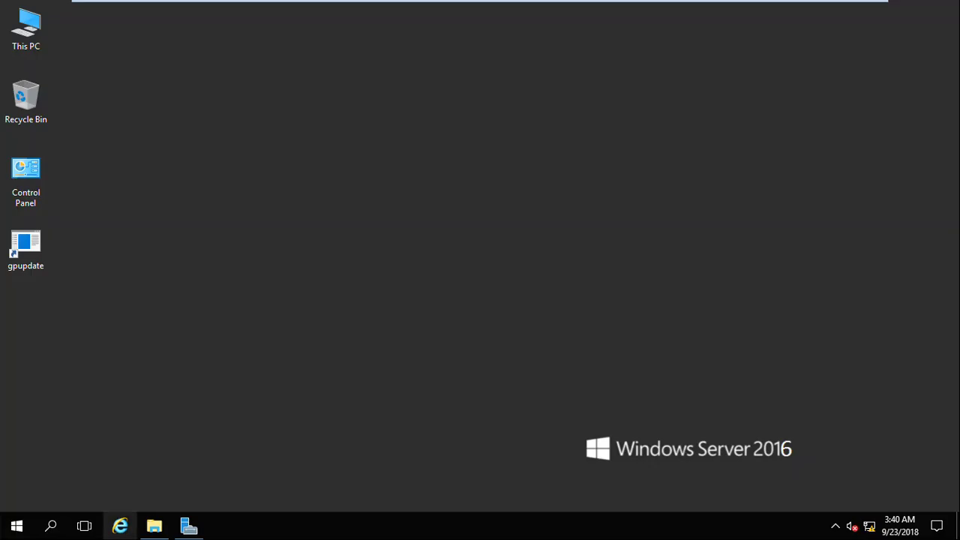
{"action": "double_click", "coordinate": [29, 34]}
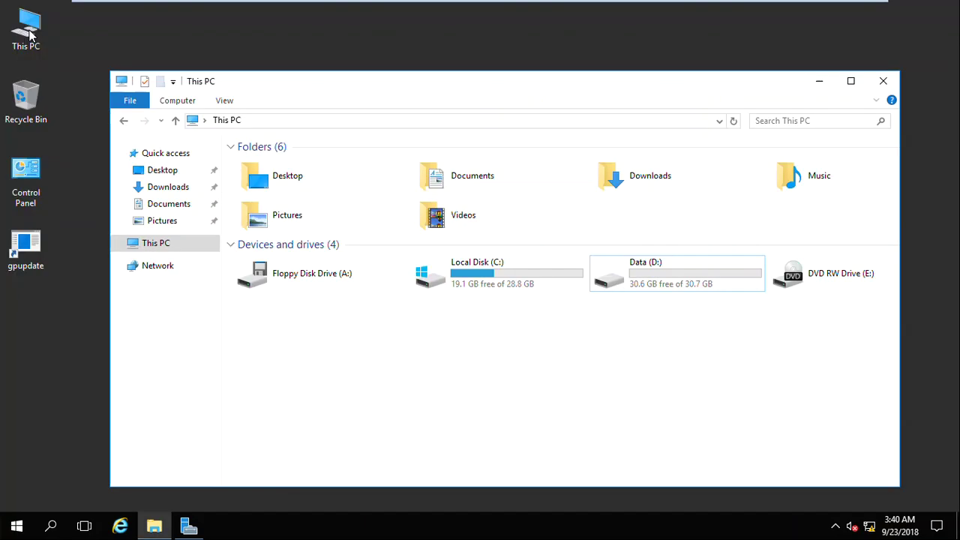
{"action": "left_click", "coordinate": [851, 81]}
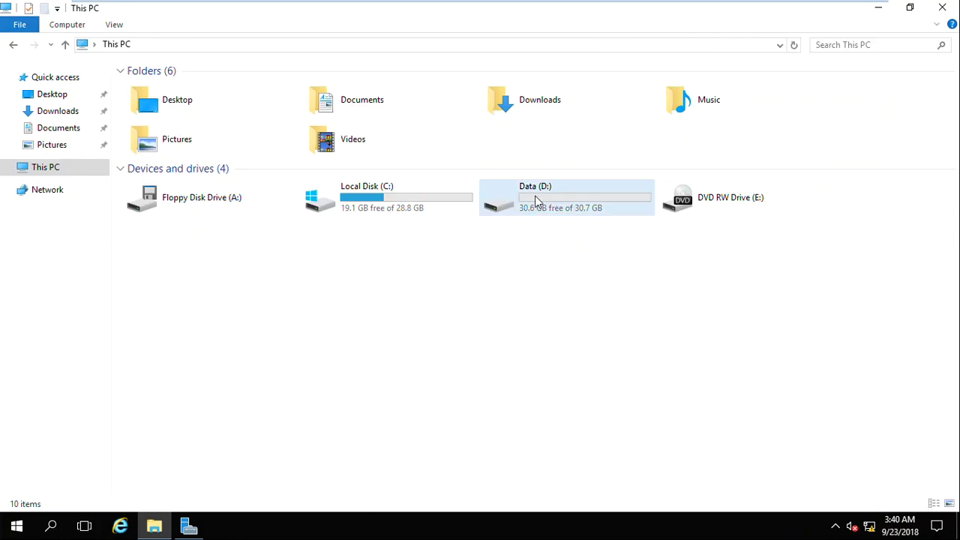
Step: View the general properties of the Data (D:) drive and close them
{"action": "left_click", "coordinate": [536, 201]}
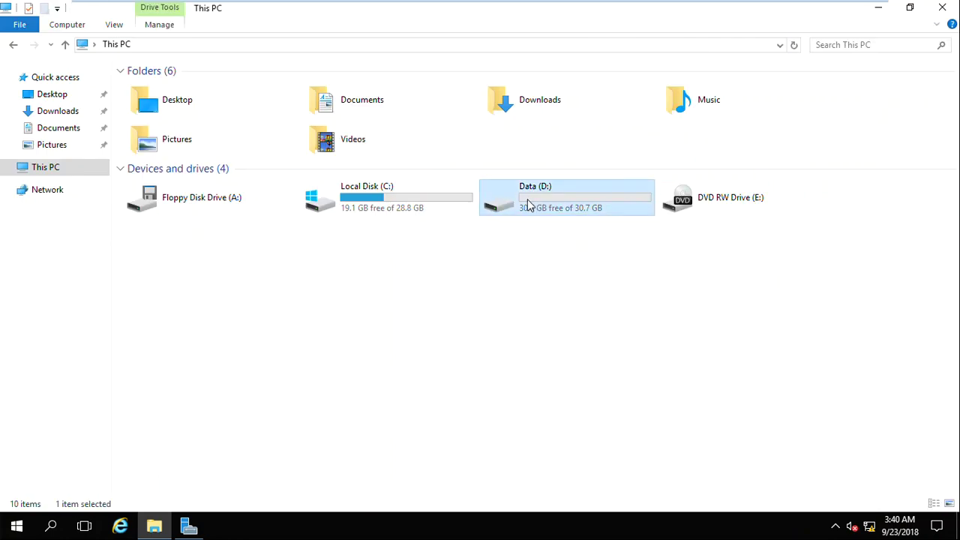
{"action": "double_click", "coordinate": [527, 199]}
{"action": "right_click", "coordinate": [528, 198]}
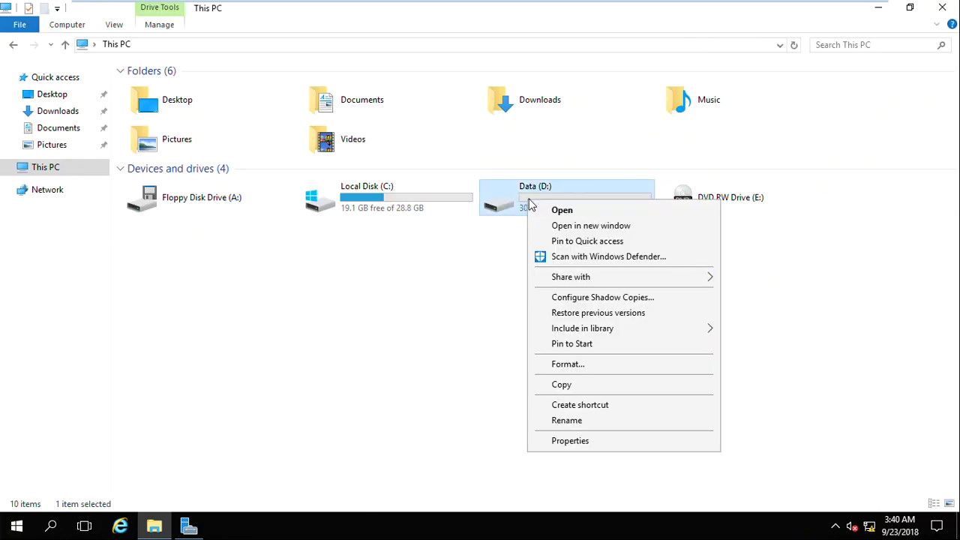
{"action": "left_click", "coordinate": [584, 443]}
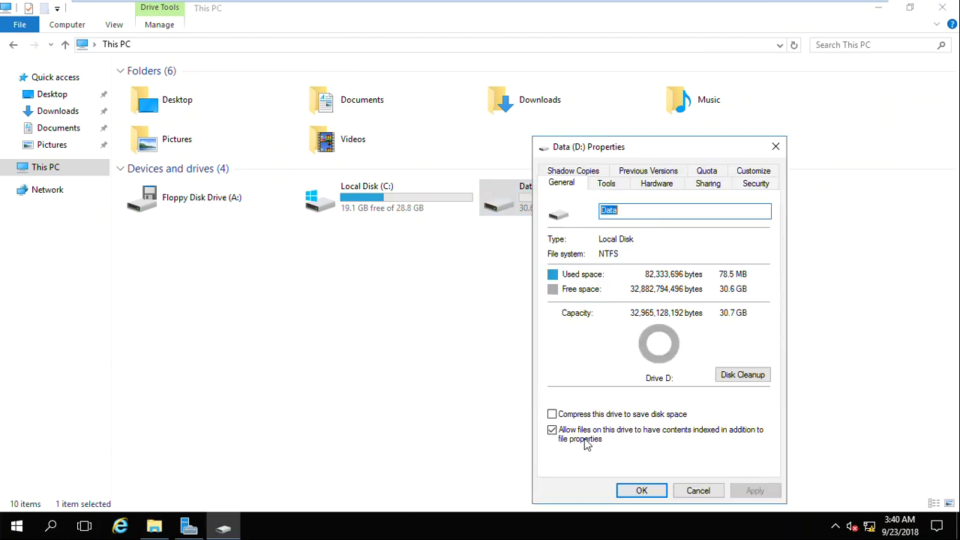
{"action": "left_click", "coordinate": [777, 148]}
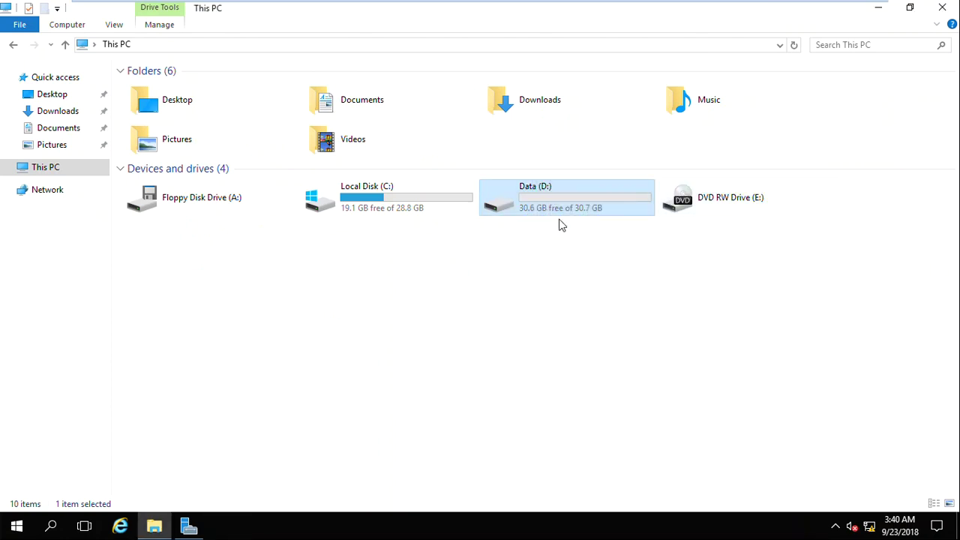
Step: Enable shadow copies on volume D: with the default schedule and settings
{"action": "right_click", "coordinate": [546, 211]}
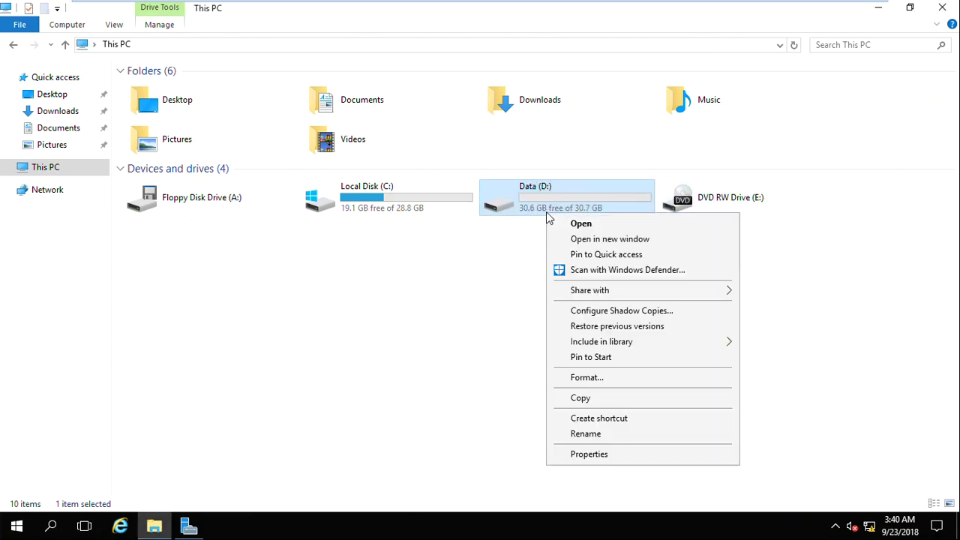
{"action": "left_click", "coordinate": [611, 313]}
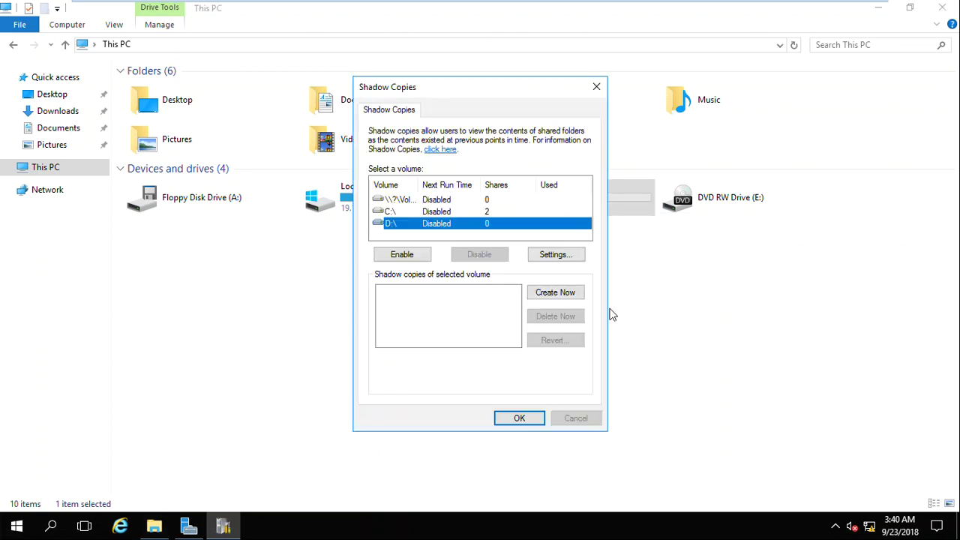
{"action": "left_click", "coordinate": [403, 254]}
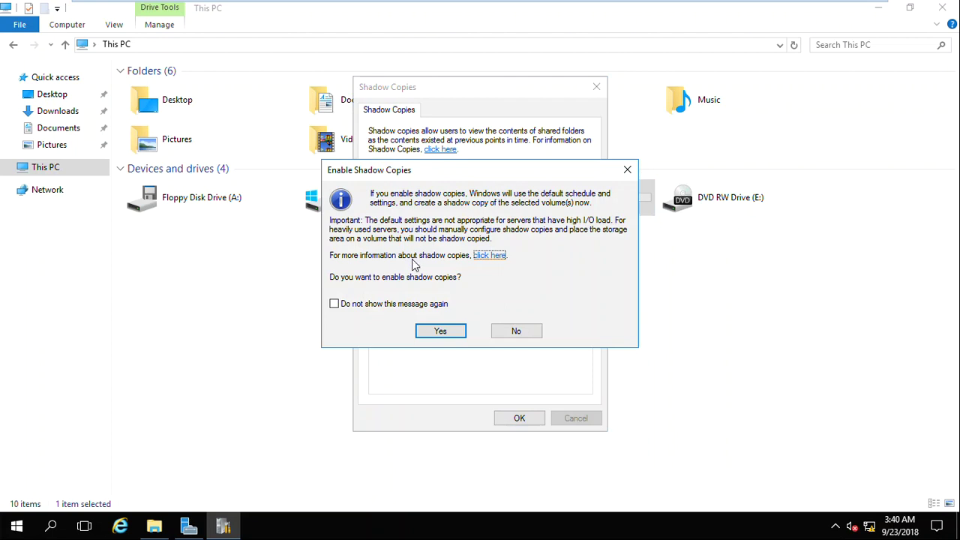
{"action": "left_click", "coordinate": [440, 331]}
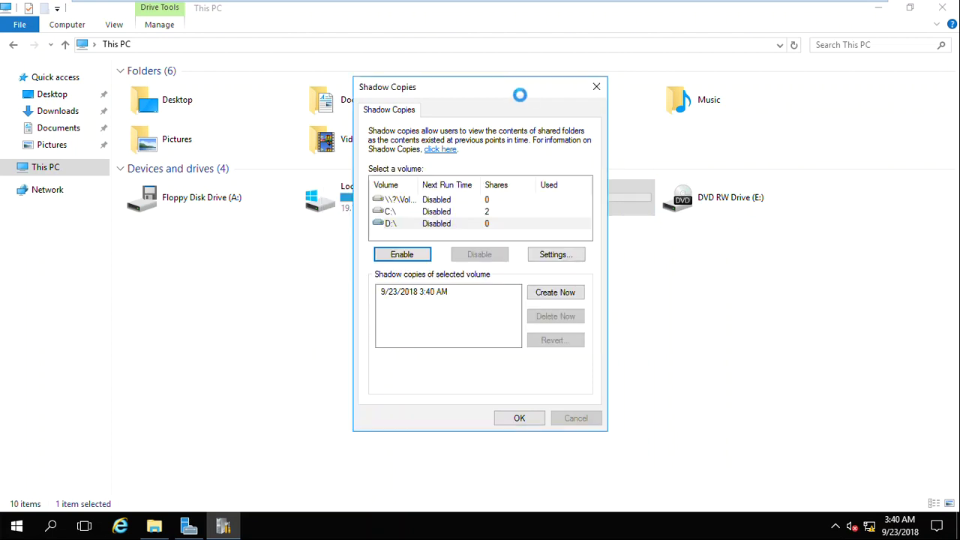
{"action": "left_click_drag", "start_coordinate": [520, 95], "coordinate": [394, 101]}
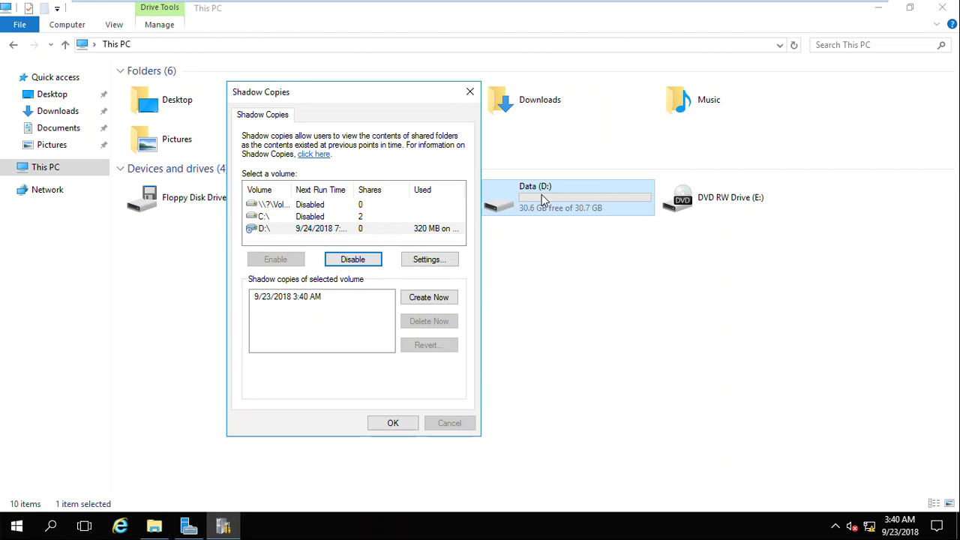
Step: Add Saturday and Sunday to the weekly 7:00 AM shadow copy schedule of volume D: and confirm the settings
{"action": "left_click", "coordinate": [429, 259]}
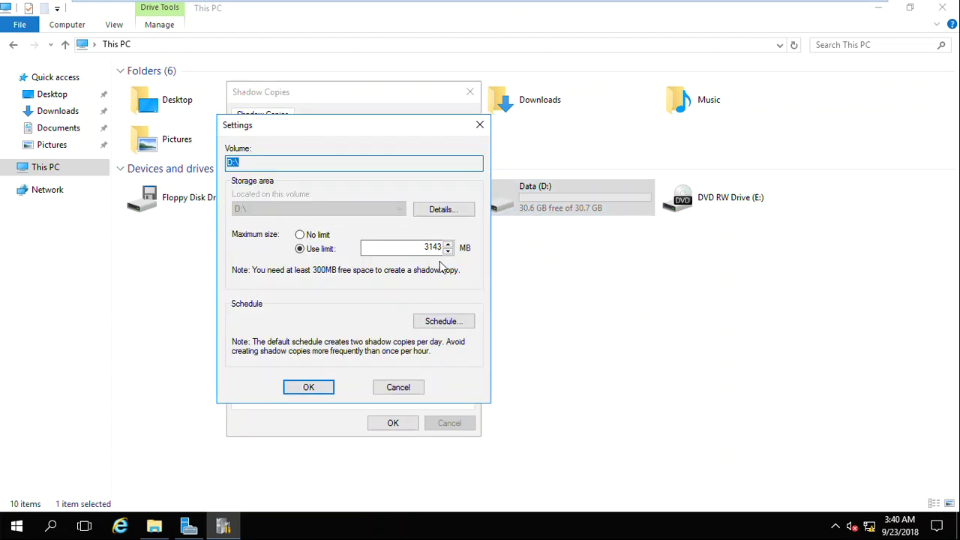
{"action": "left_click", "coordinate": [459, 321]}
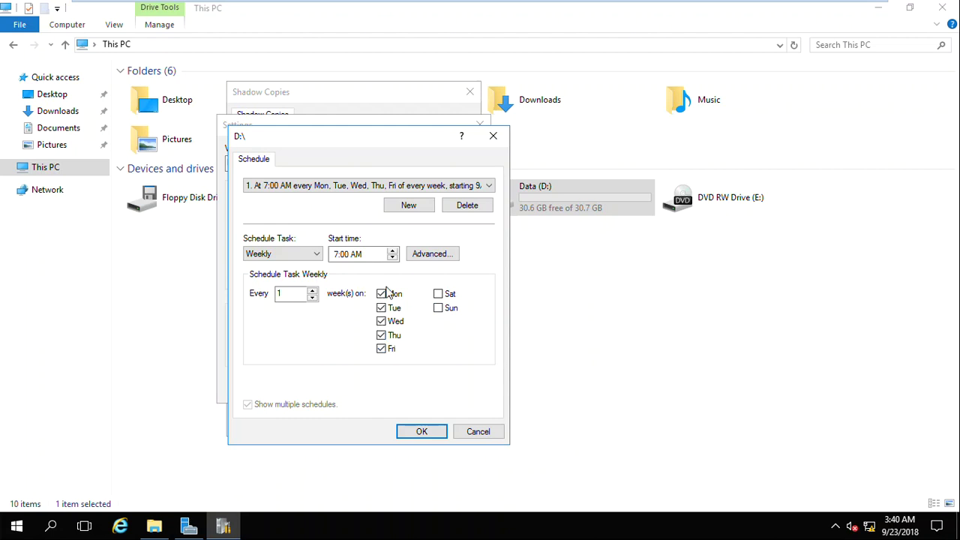
{"action": "left_click", "coordinate": [438, 295]}
{"action": "left_click", "coordinate": [438, 308]}
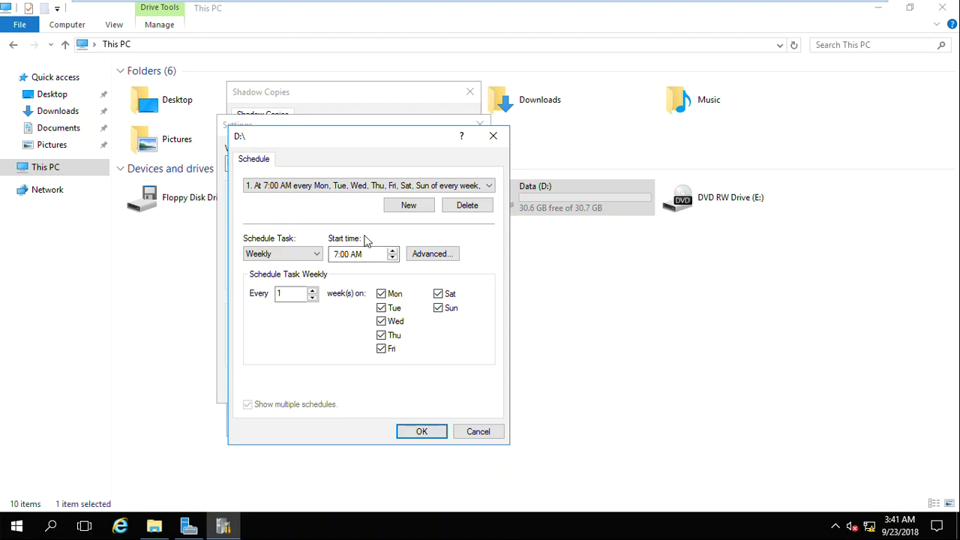
{"action": "left_click", "coordinate": [429, 433]}
{"action": "left_click", "coordinate": [319, 389]}
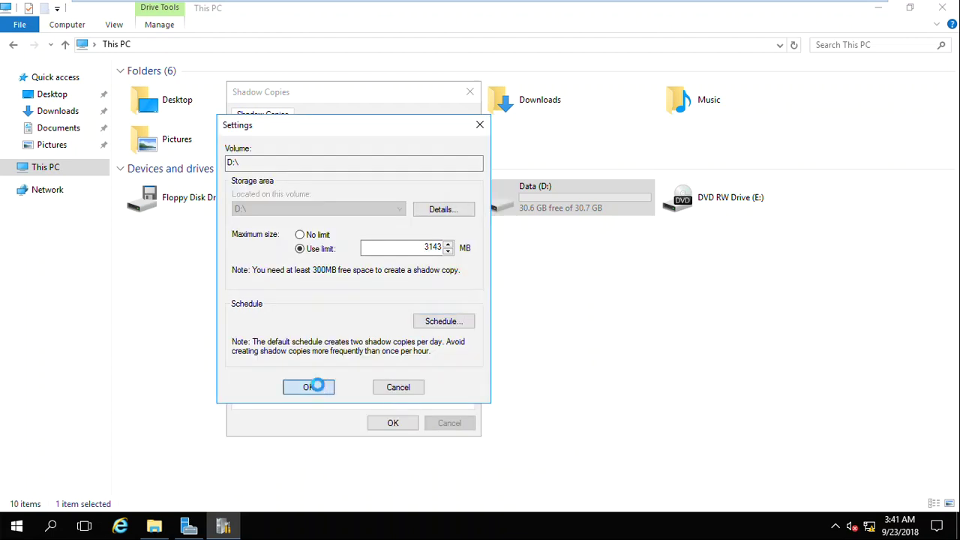
{"action": "left_click", "coordinate": [382, 422]}
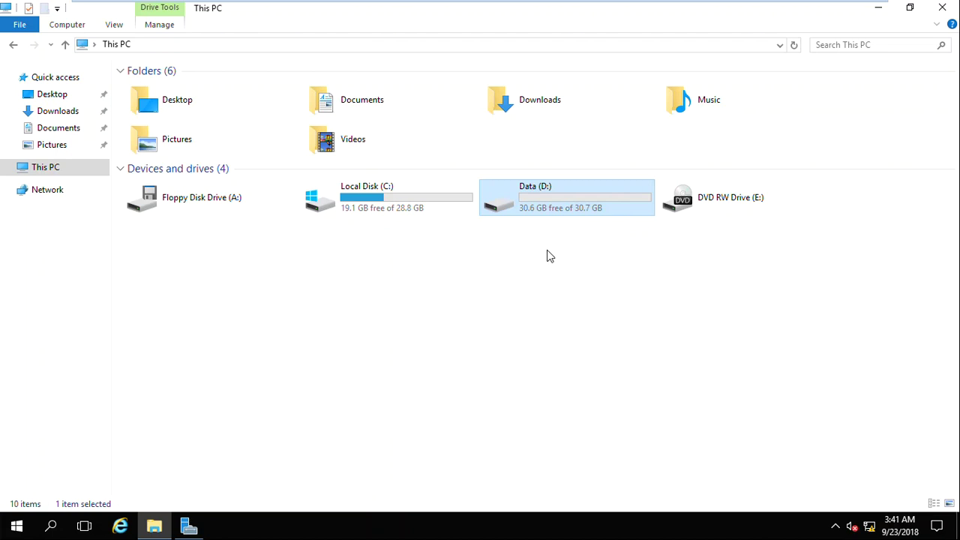
Step: Create a new text document in the Data folder on drive D:
{"action": "double_click", "coordinate": [550, 207]}
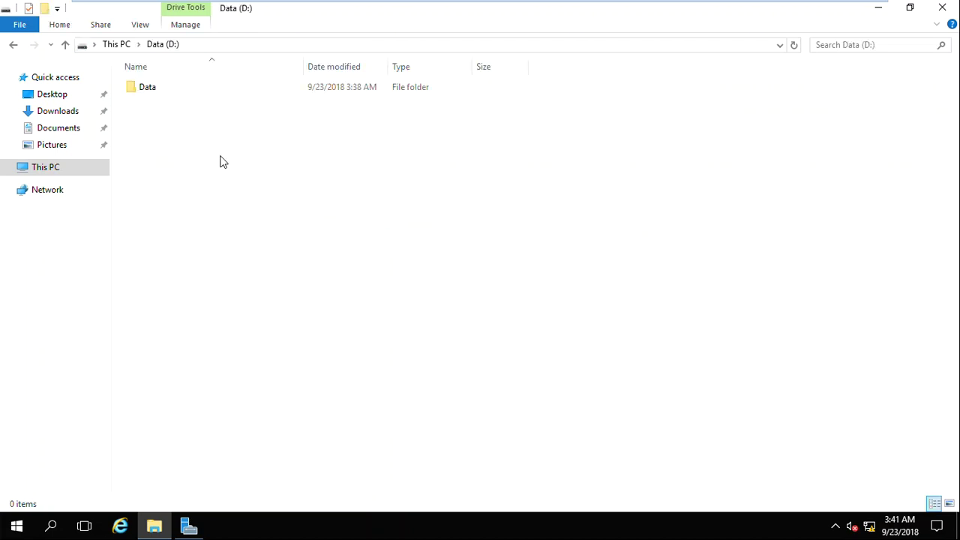
{"action": "double_click", "coordinate": [161, 87]}
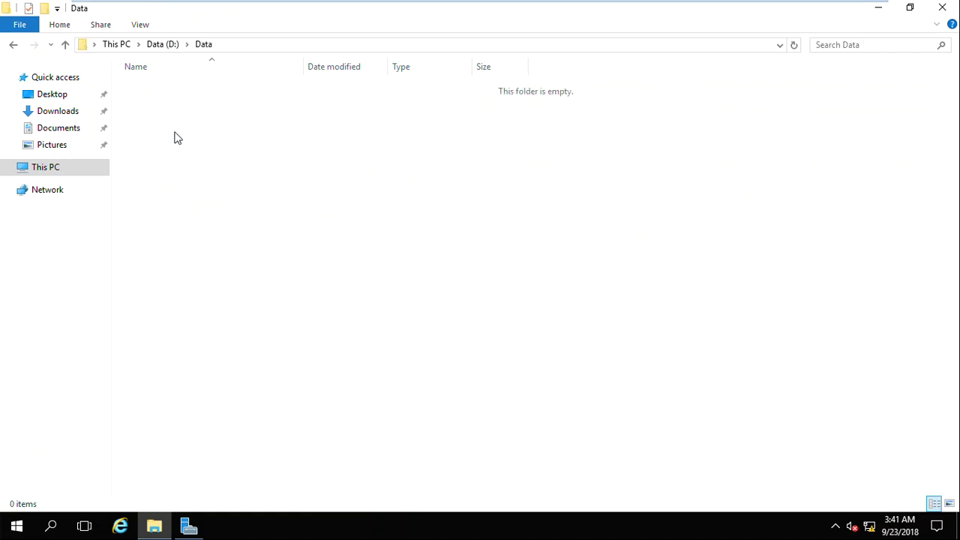
{"action": "right_click", "coordinate": [176, 132]}
{"action": "mouse_move", "coordinate": [252, 302]}
{"action": "left_click", "coordinate": [366, 384]}
Step: Enter 111 in the new text document, save it and close Notepad
{"action": "double_click", "coordinate": [135, 85]}
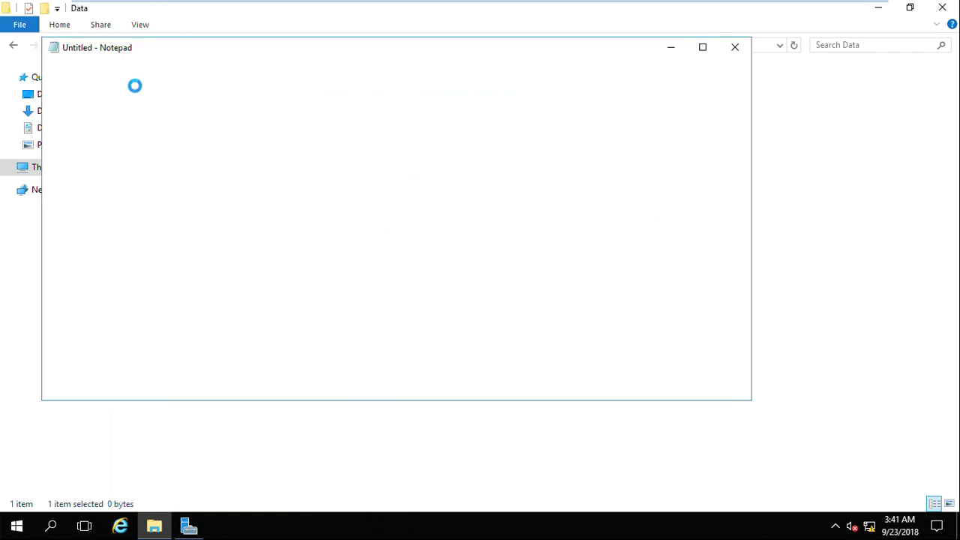
{"action": "type", "text": "111"}
{"action": "left_click", "coordinate": [735, 47]}
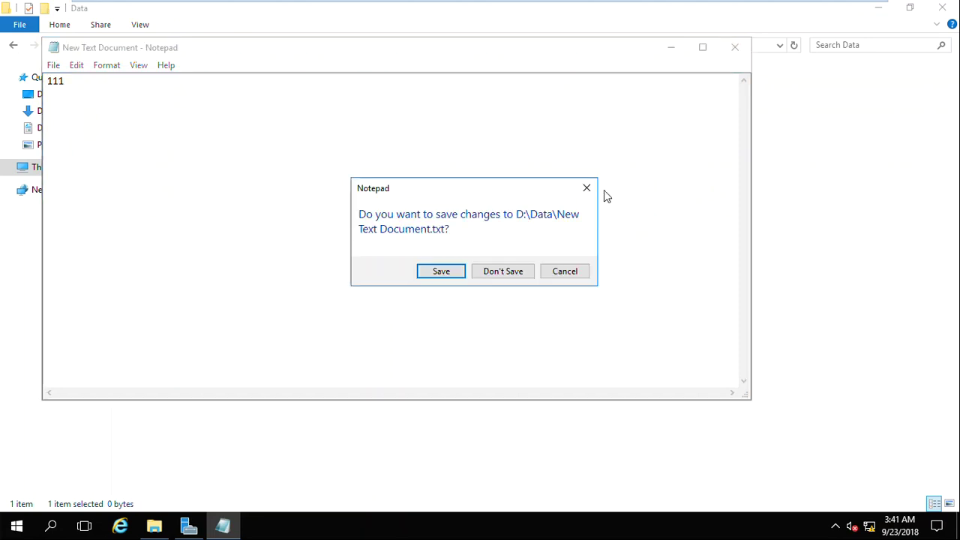
{"action": "left_click", "coordinate": [441, 271]}
{"action": "left_click", "coordinate": [396, 251]}
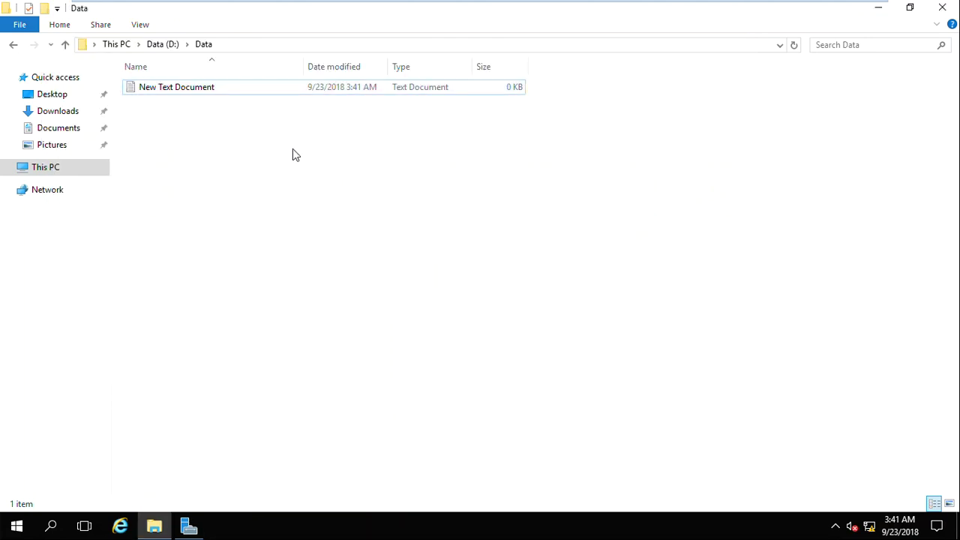
Step: Return to This PC and check the used space in the Data (D:) drive's properties
{"action": "left_click", "coordinate": [66, 46]}
{"action": "left_click", "coordinate": [66, 46]}
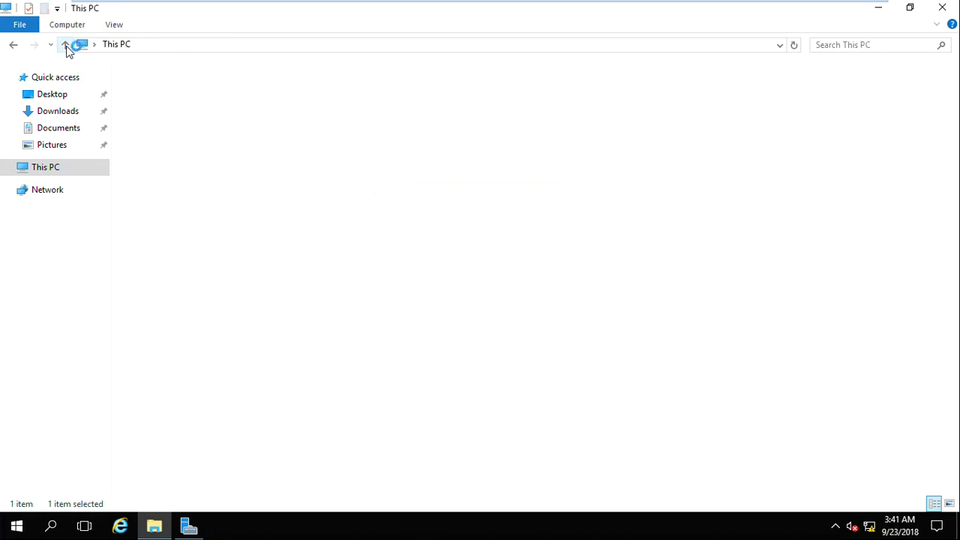
{"action": "right_click", "coordinate": [567, 206]}
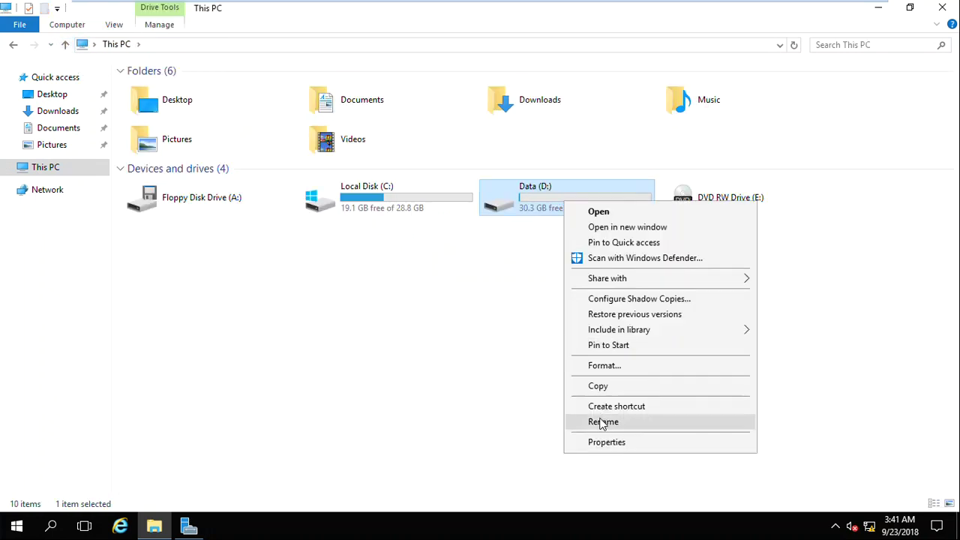
{"action": "left_click", "coordinate": [587, 443]}
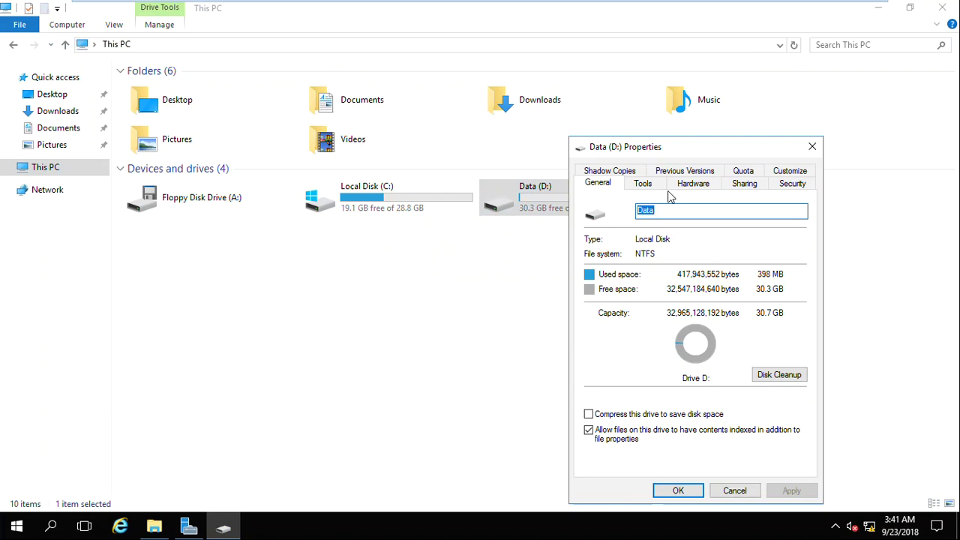
{"action": "left_click", "coordinate": [810, 148]}
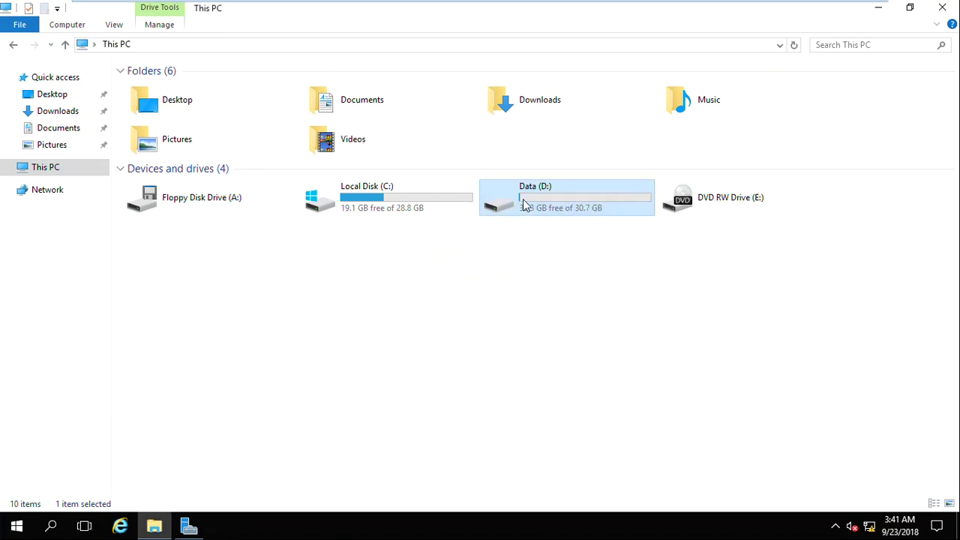
Step: Manually create a new shadow copy of volume D:
{"action": "right_click", "coordinate": [523, 206]}
{"action": "left_click", "coordinate": [580, 298]}
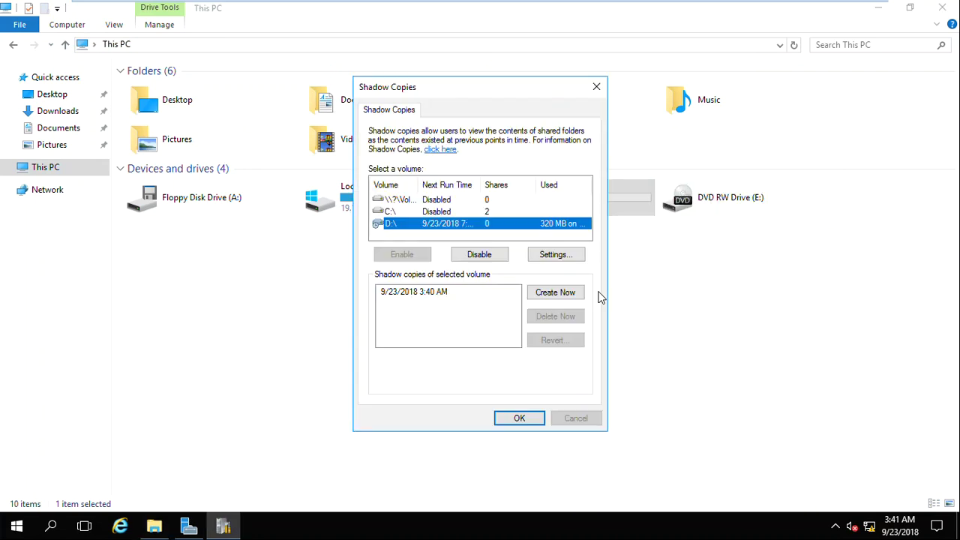
{"action": "left_click", "coordinate": [548, 293]}
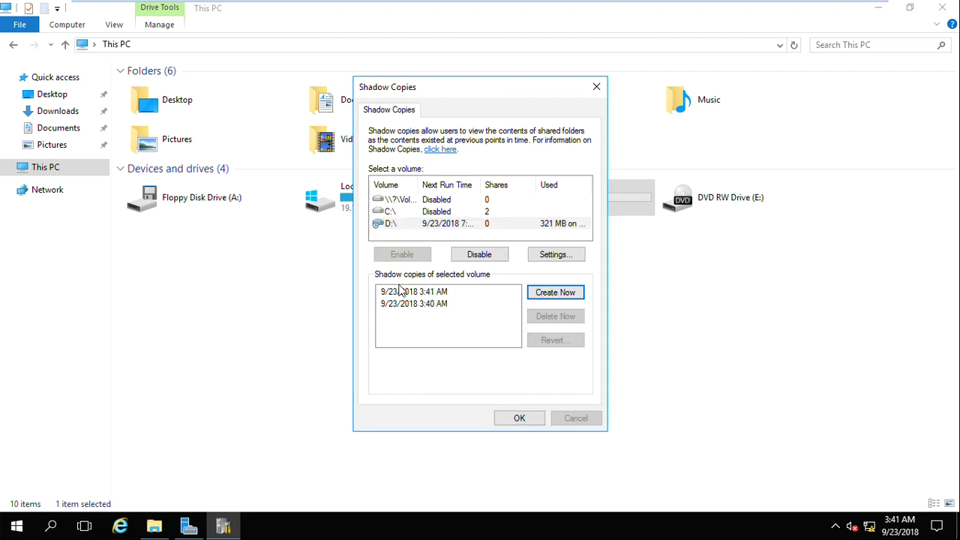
{"action": "left_click", "coordinate": [516, 418]}
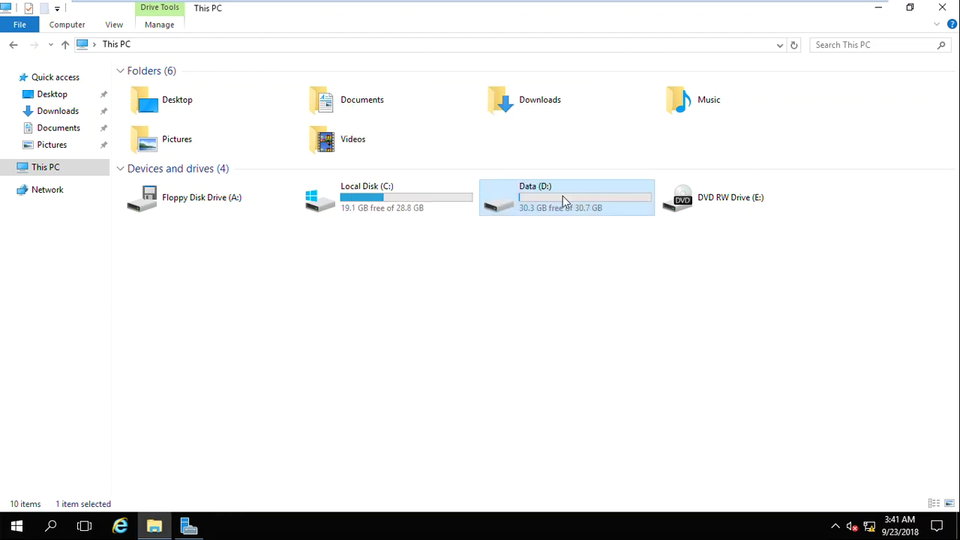
Step: Open the Data folder on drive D: and look at the text document in it
{"action": "double_click", "coordinate": [564, 194]}
{"action": "double_click", "coordinate": [153, 96]}
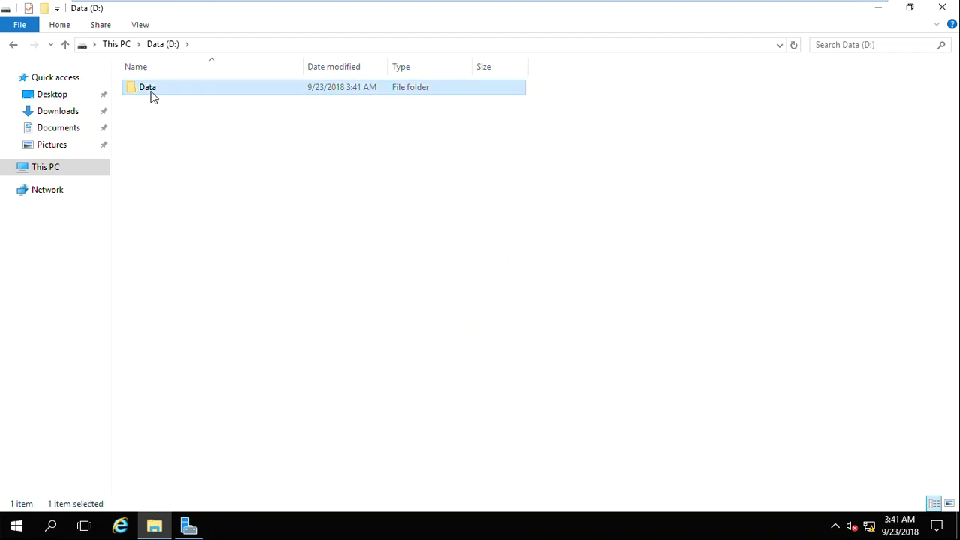
{"action": "left_click", "coordinate": [154, 94]}
{"action": "right_click", "coordinate": [152, 90]}
{"action": "left_click", "coordinate": [193, 272]}
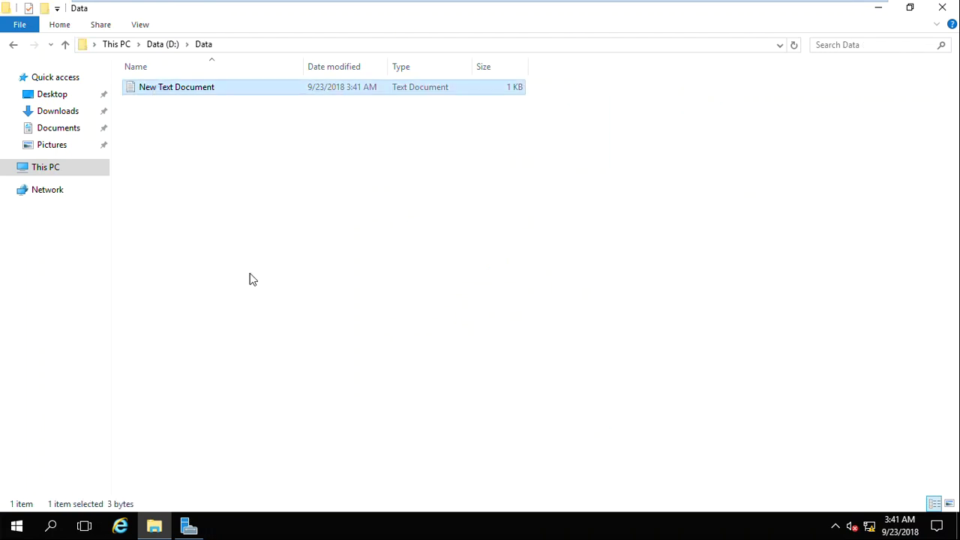
Step: Go back to the root of drive D: and display the previous versions of the Data folder
{"action": "left_click", "coordinate": [65, 45]}
{"action": "right_click", "coordinate": [155, 89]}
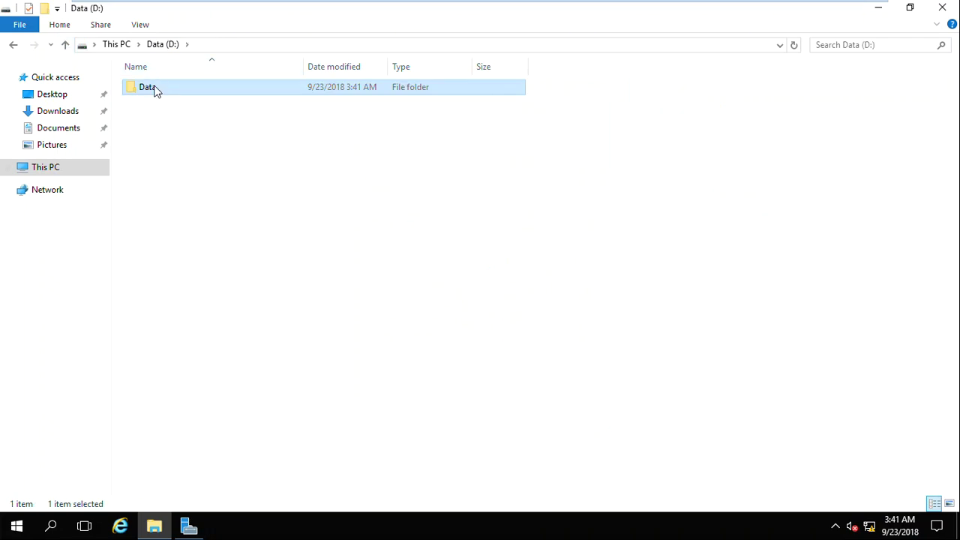
{"action": "left_click", "coordinate": [246, 343]}
{"action": "left_click", "coordinate": [292, 122]}
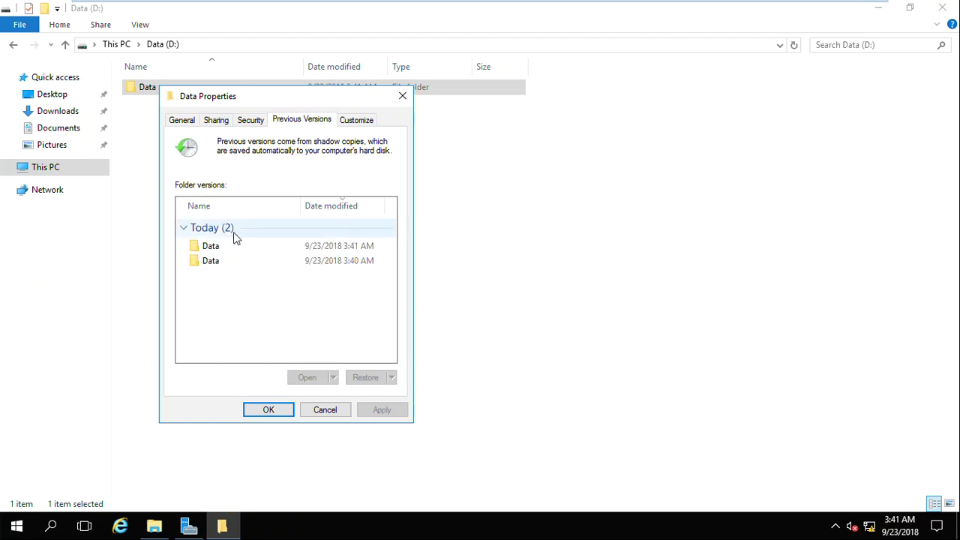
{"action": "left_click_drag", "start_coordinate": [255, 97], "coordinate": [509, 178]}
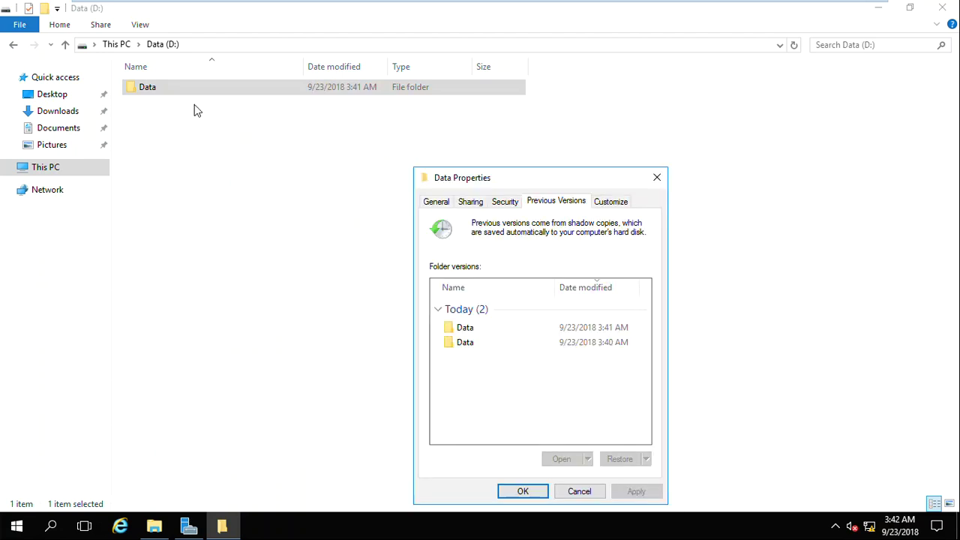
Step: Open the 3:41 AM previous version of the Data folder, look at its contents, and close that window
{"action": "left_click", "coordinate": [594, 330]}
{"action": "left_click", "coordinate": [563, 462]}
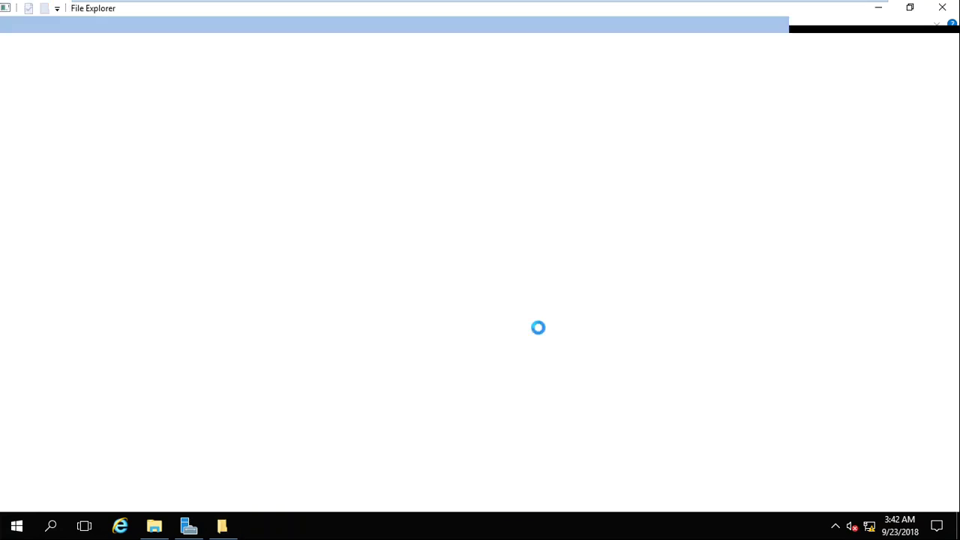
{"action": "left_click", "coordinate": [197, 93]}
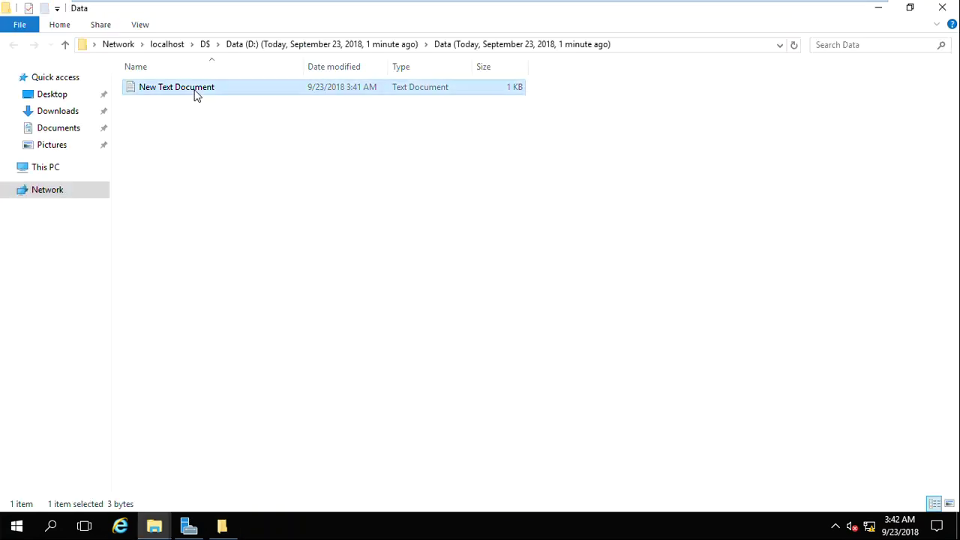
{"action": "left_click", "coordinate": [941, 9]}
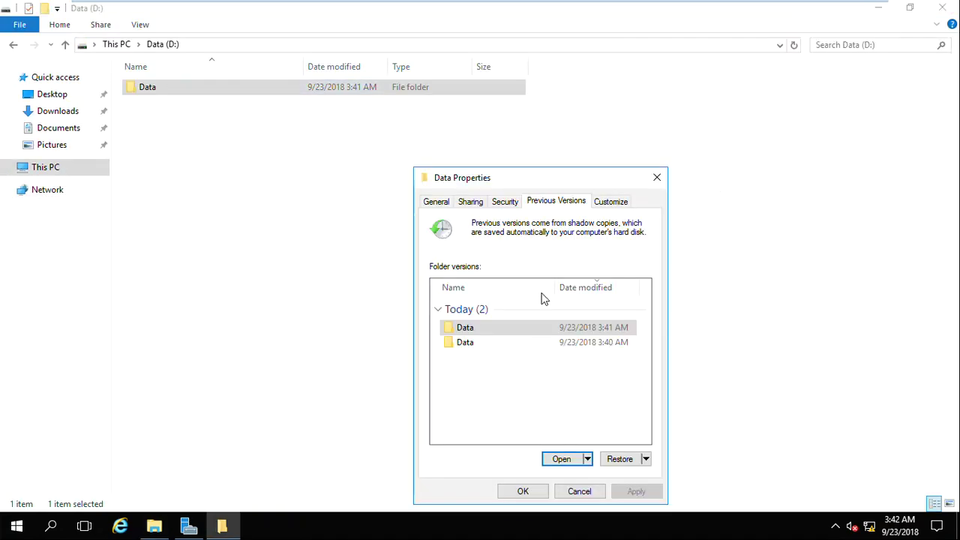
Step: Restore the Data folder to its 3:41 AM previous version and close the folder's properties
{"action": "left_click", "coordinate": [621, 461]}
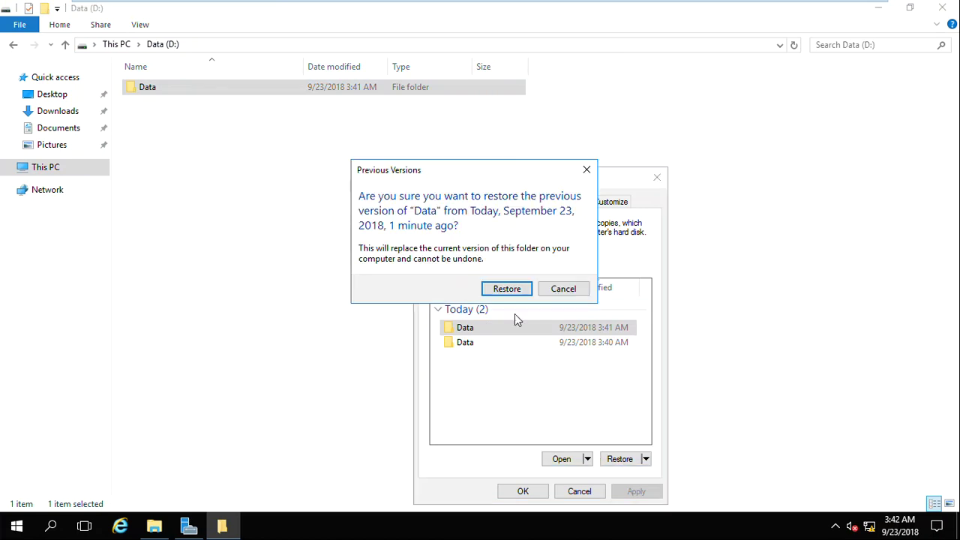
{"action": "left_click", "coordinate": [508, 289]}
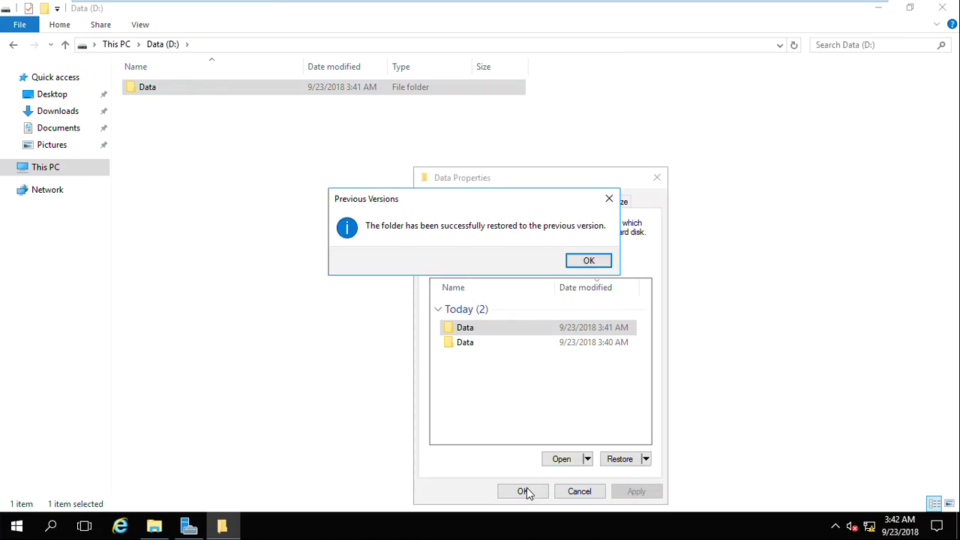
{"action": "left_click", "coordinate": [579, 260]}
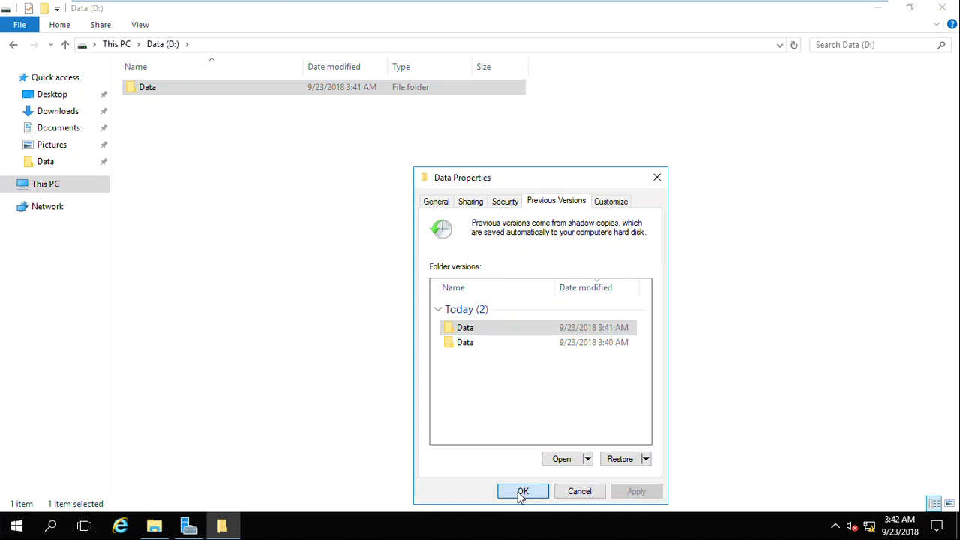
{"action": "left_click", "coordinate": [521, 493]}
Step: Check the contents of the restored Data folder, and return to This PC and refresh the view
{"action": "double_click", "coordinate": [167, 98]}
{"action": "left_click", "coordinate": [160, 90]}
{"action": "left_click", "coordinate": [66, 45]}
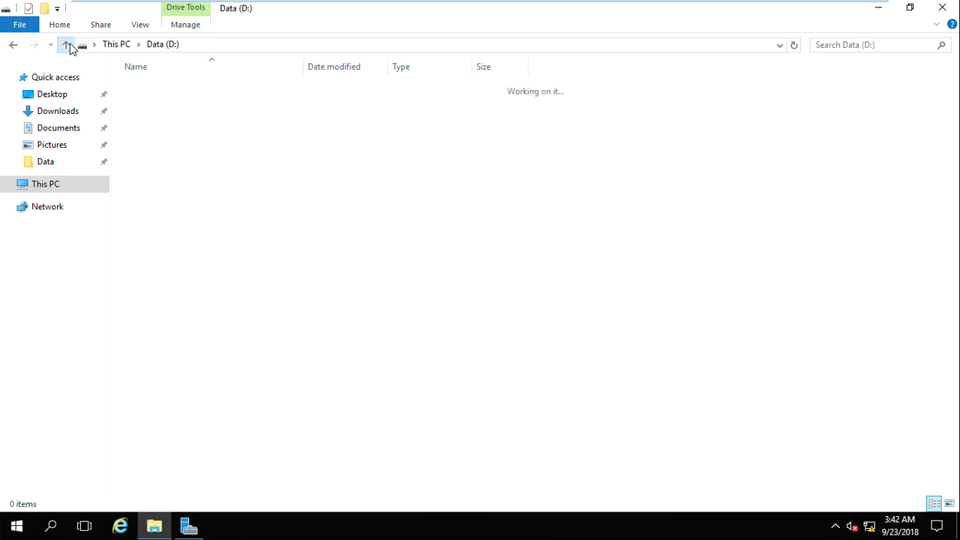
{"action": "left_click", "coordinate": [67, 45]}
{"action": "right_click", "coordinate": [472, 317]}
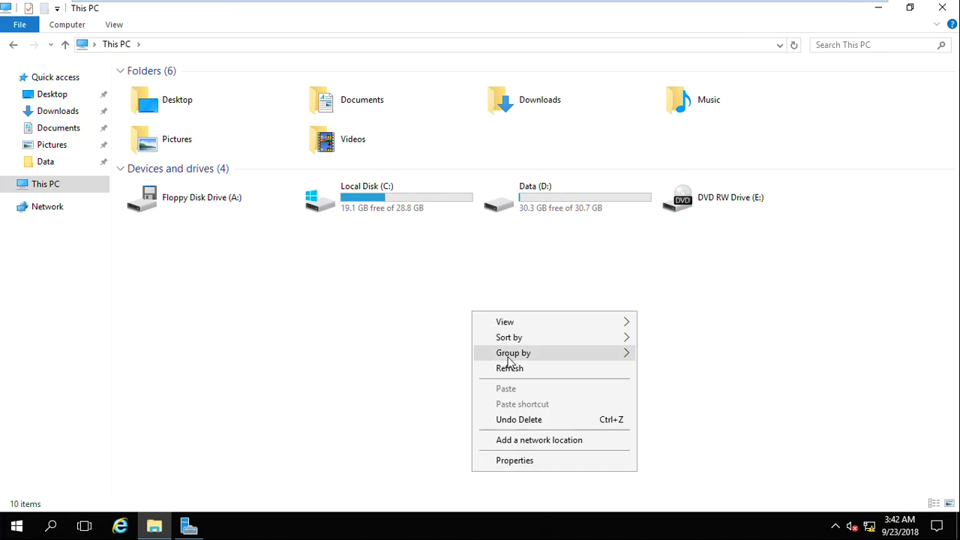
{"action": "left_click", "coordinate": [512, 367]}
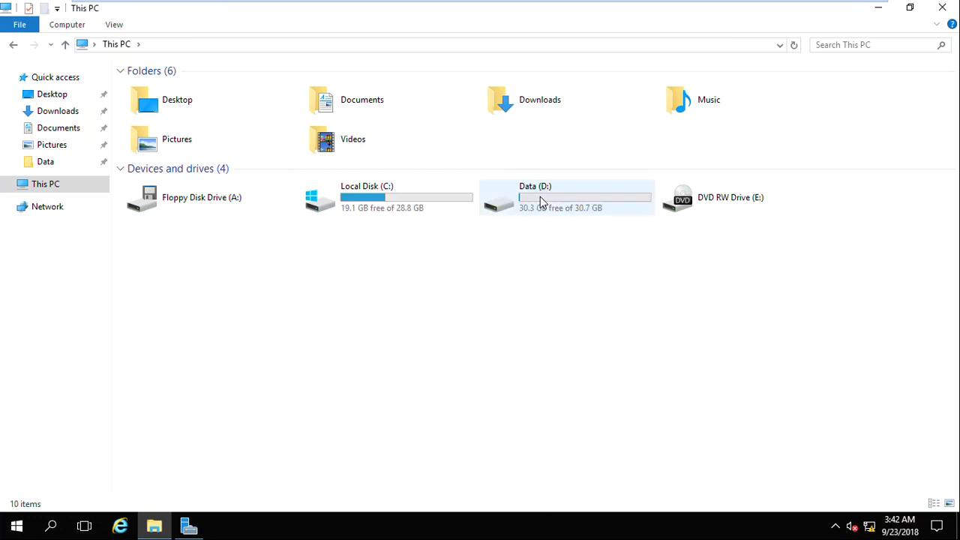
{"action": "right_click", "coordinate": [483, 273]}
{"action": "left_click", "coordinate": [525, 333]}
{"action": "mouse_move", "coordinate": [367, 10]}
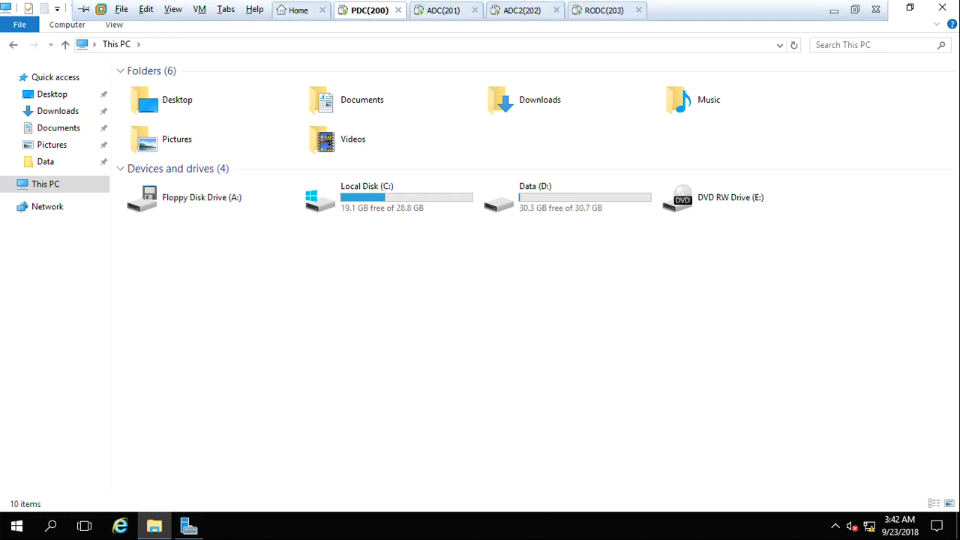
Step: In Server Manager, begin a role-based installation on the local server and advance to feature selection without adding any roles
{"action": "left_click", "coordinate": [188, 526]}
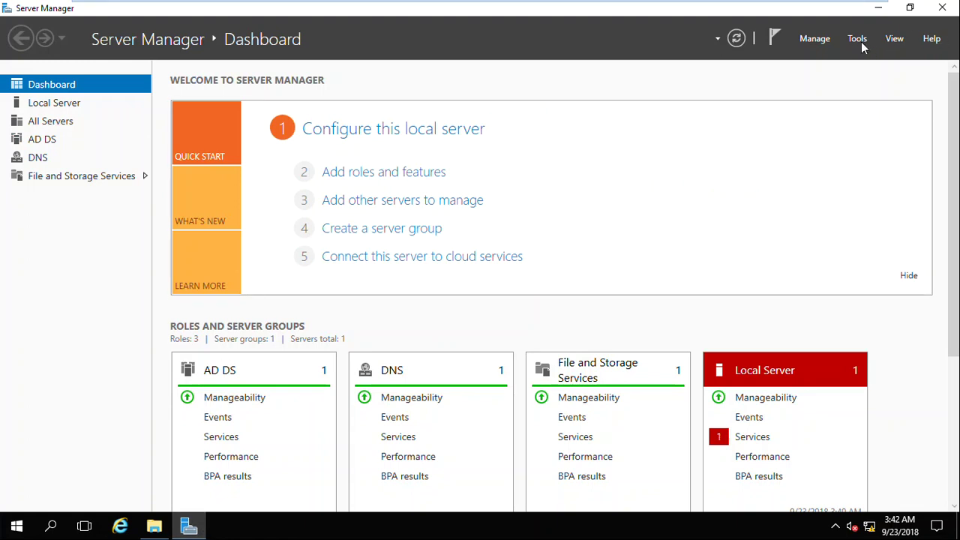
{"action": "left_click", "coordinate": [377, 174]}
{"action": "left_click", "coordinate": [410, 401]}
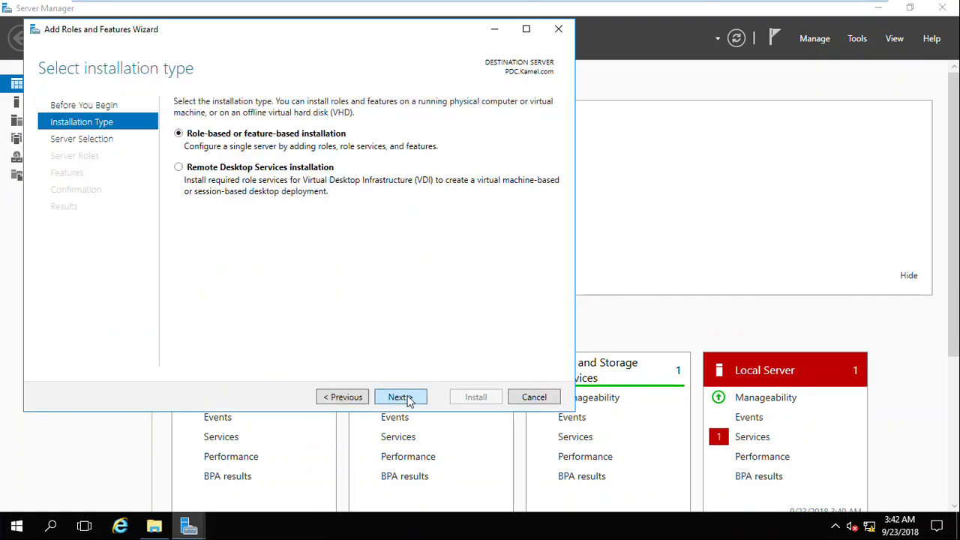
{"action": "left_click", "coordinate": [409, 401]}
{"action": "left_click", "coordinate": [409, 401]}
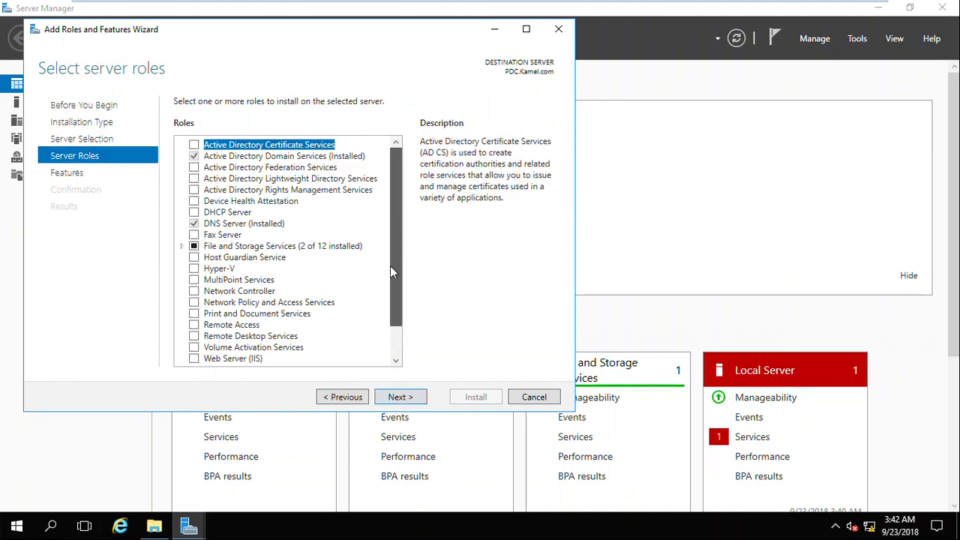
{"action": "left_click_drag", "start_coordinate": [390, 273], "coordinate": [388, 326]}
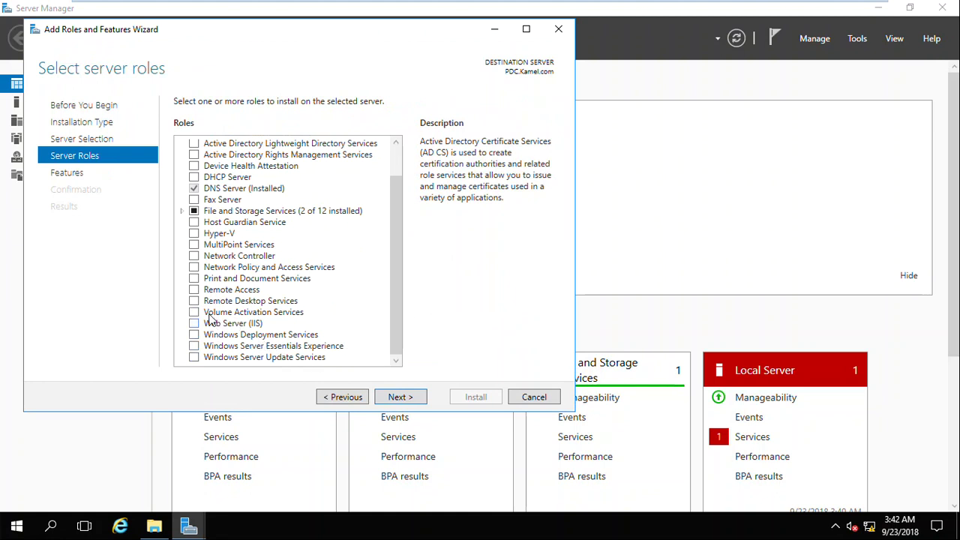
{"action": "left_click", "coordinate": [403, 398]}
Step: Select the Windows Server Backup feature and install it
{"action": "left_click_drag", "start_coordinate": [391, 184], "coordinate": [391, 337]}
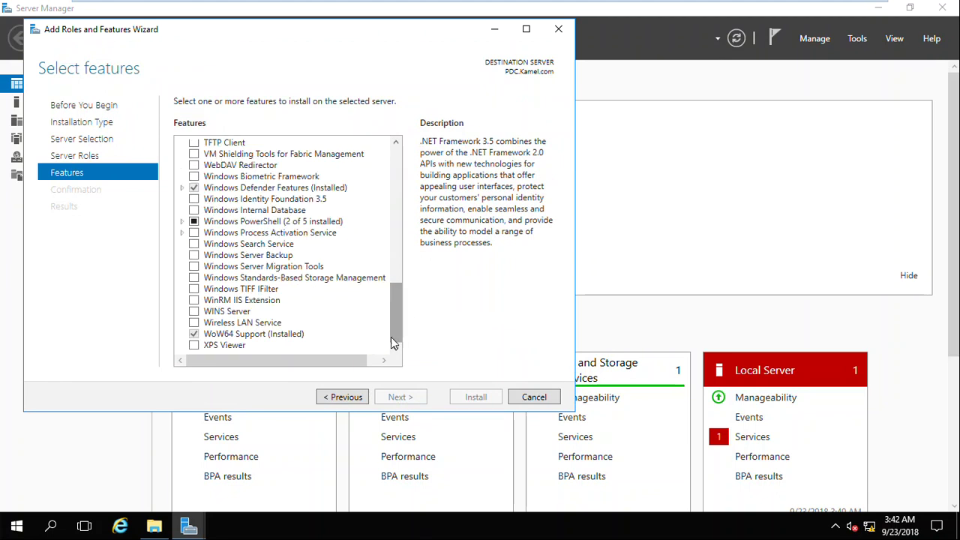
{"action": "left_click", "coordinate": [194, 255]}
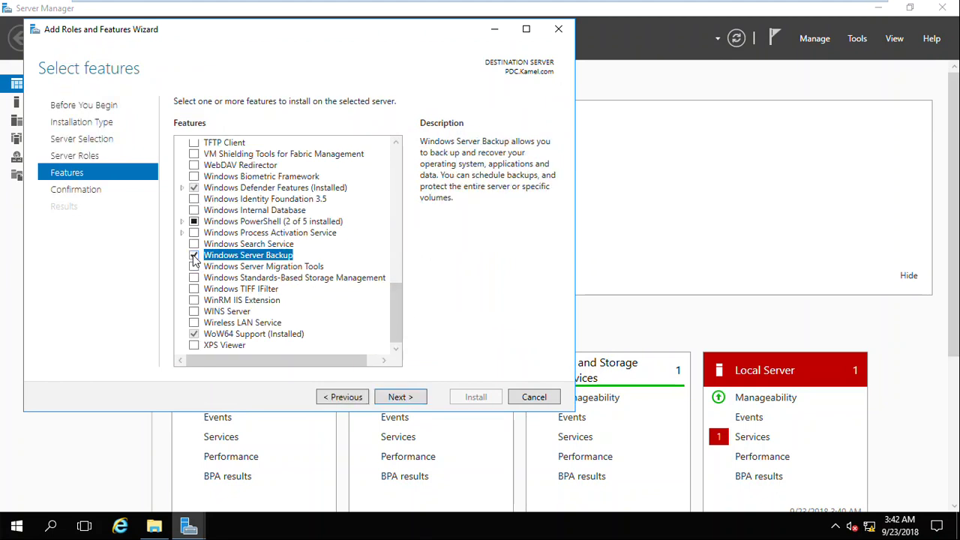
{"action": "left_click", "coordinate": [396, 400]}
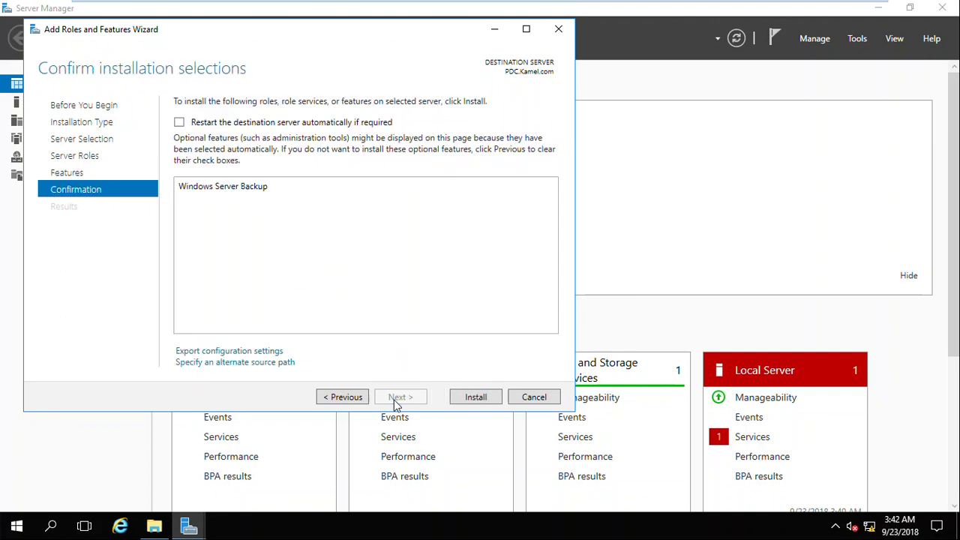
{"action": "left_click", "coordinate": [471, 398]}
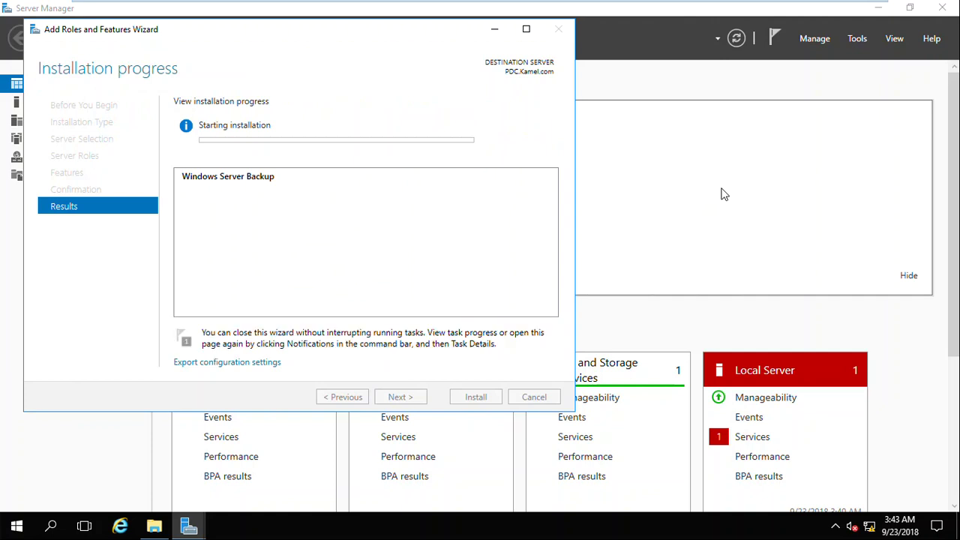
Step: Return to Server Manager, launch Windows Server Backup, and show its Local Backup page
{"action": "mouse_move", "coordinate": [480, 4]}
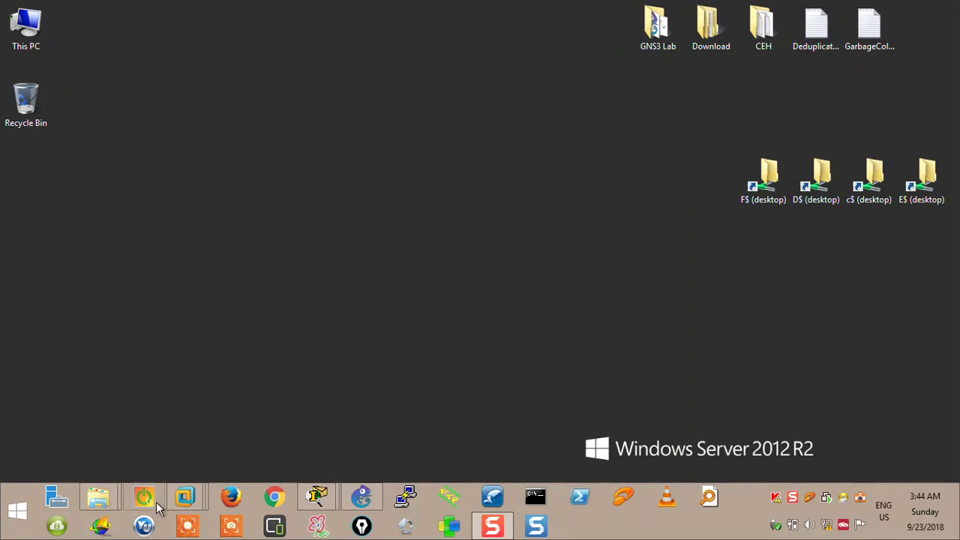
{"action": "mouse_move", "coordinate": [184, 497]}
{"action": "left_click", "coordinate": [389, 365]}
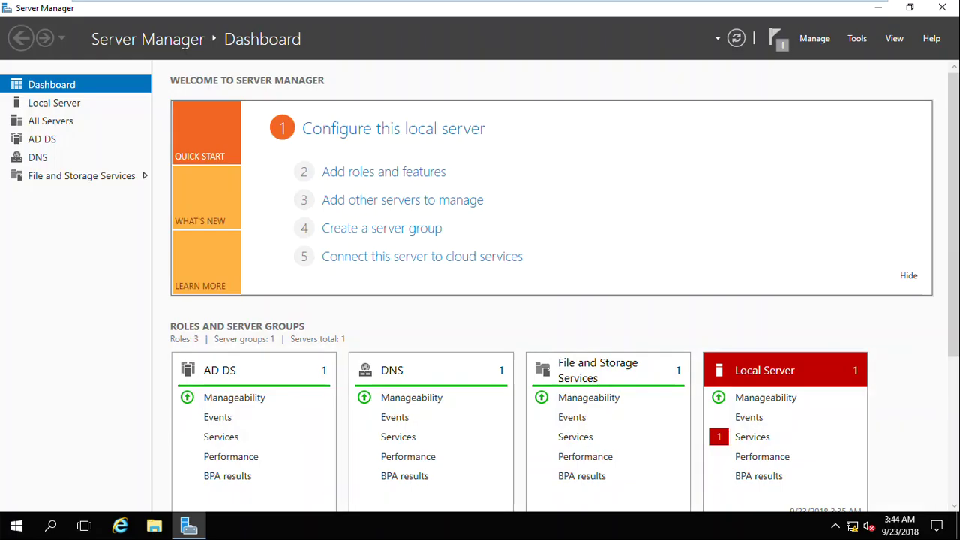
{"action": "left_click", "coordinate": [858, 41]}
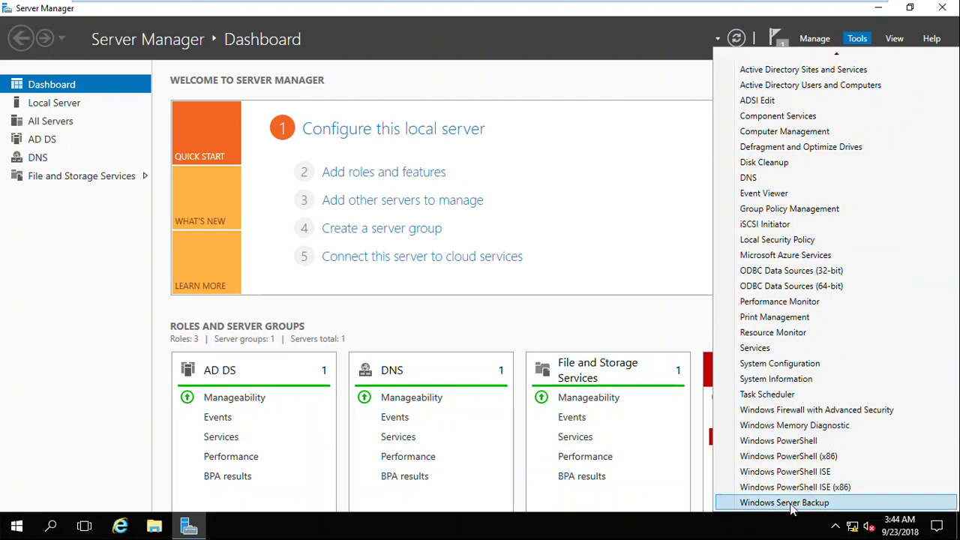
{"action": "left_click", "coordinate": [810, 503]}
{"action": "mouse_move", "coordinate": [687, 15]}
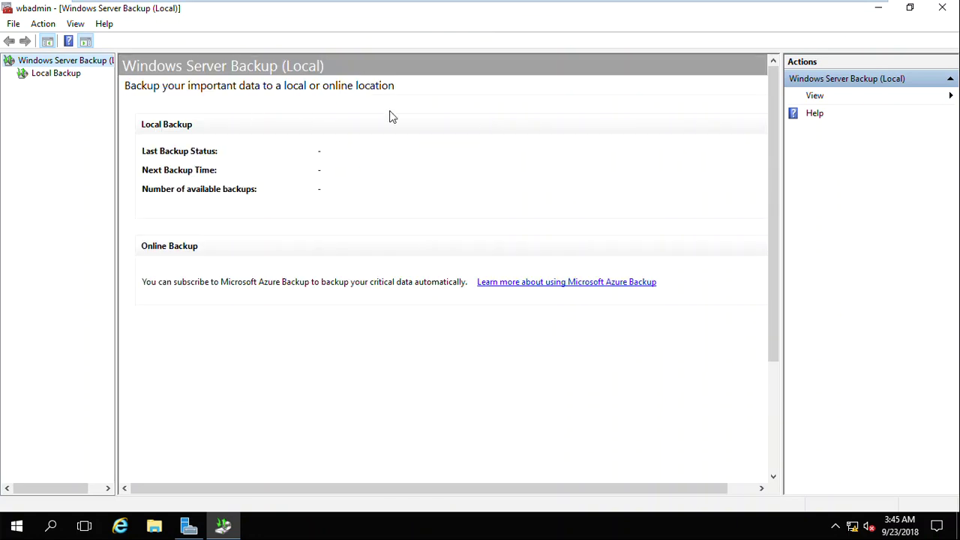
{"action": "left_click", "coordinate": [58, 73]}
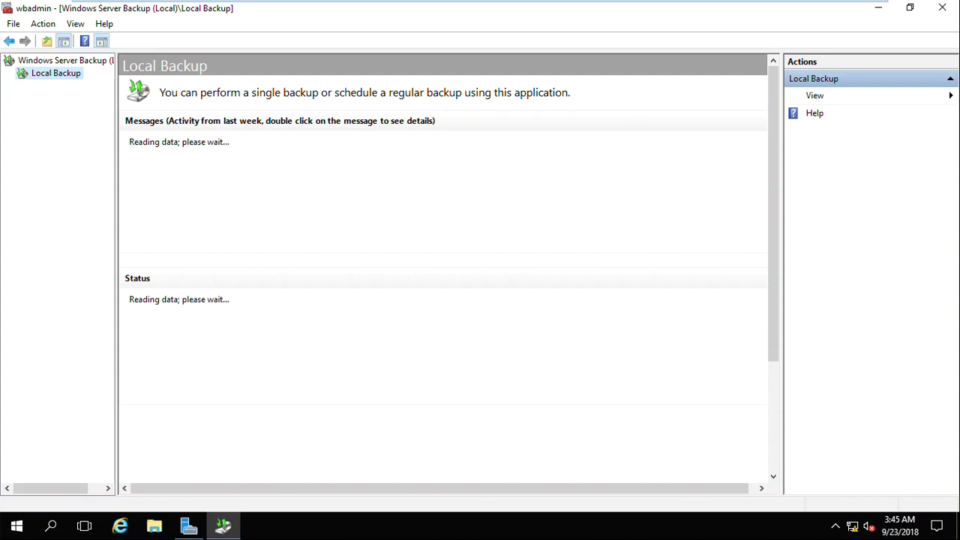
{"action": "mouse_move", "coordinate": [637, 1]}
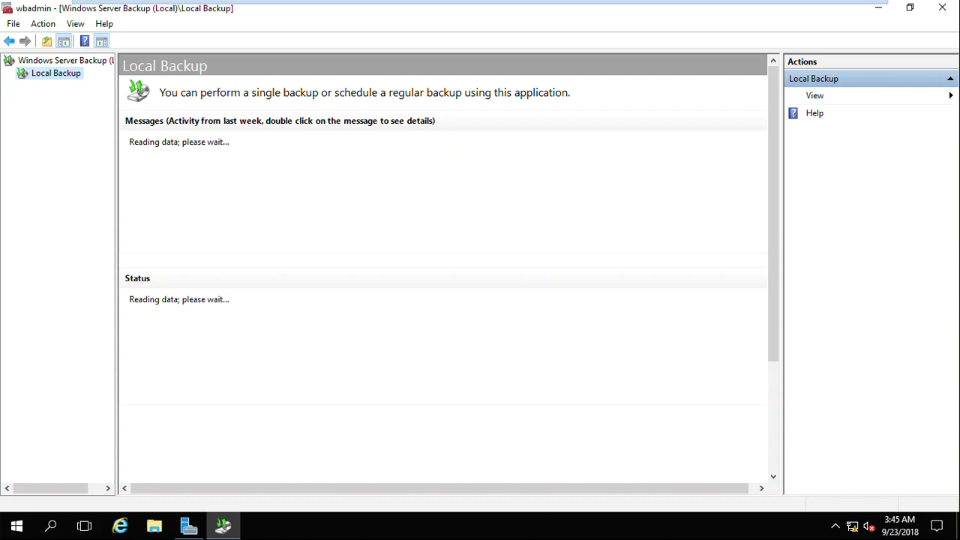
{"action": "mouse_move", "coordinate": [480, 1]}
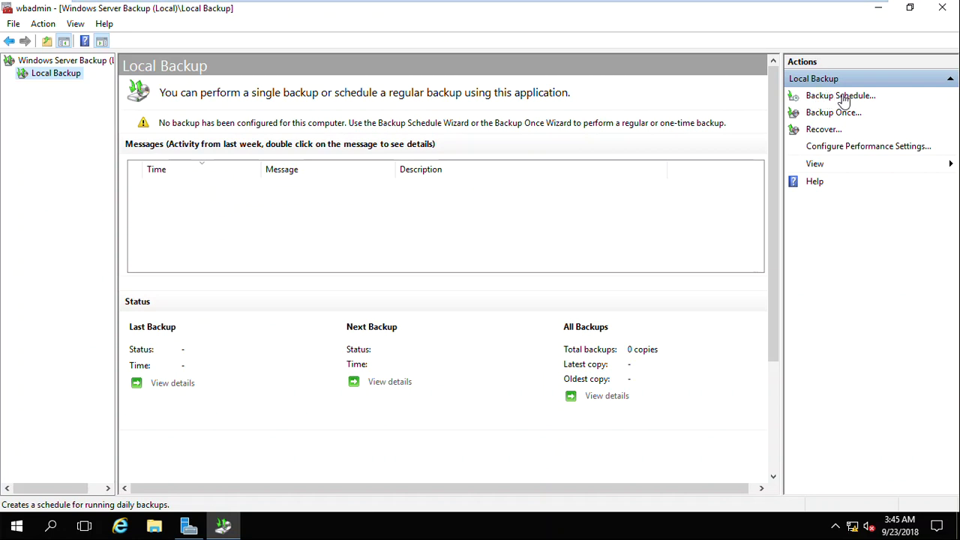
Step: Start a new backup schedule using the Custom configuration
{"action": "left_click", "coordinate": [844, 101]}
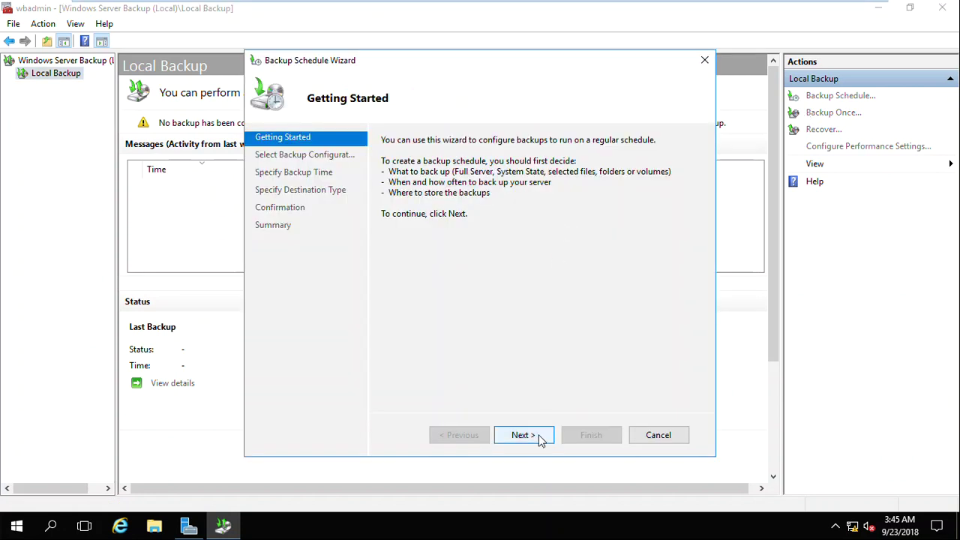
{"action": "left_click", "coordinate": [540, 440]}
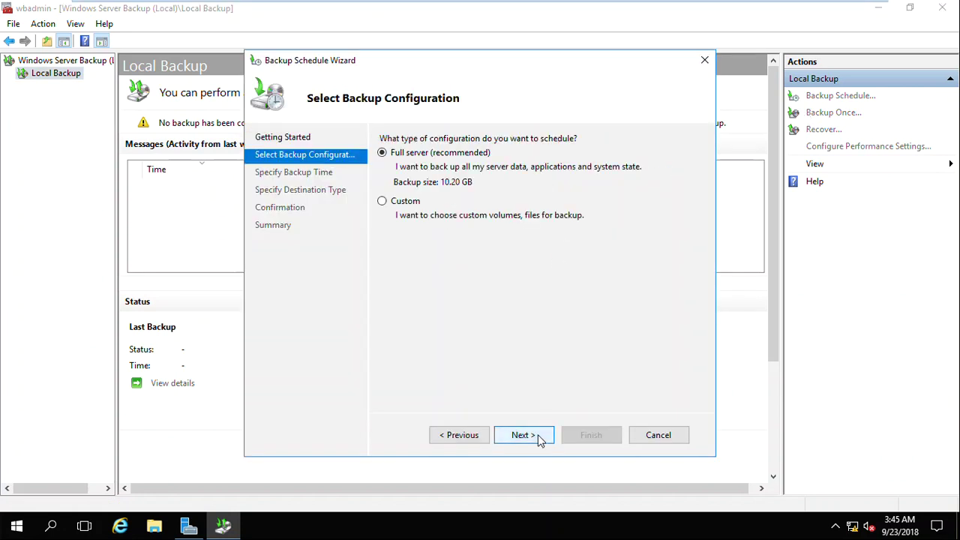
{"action": "left_click", "coordinate": [405, 201]}
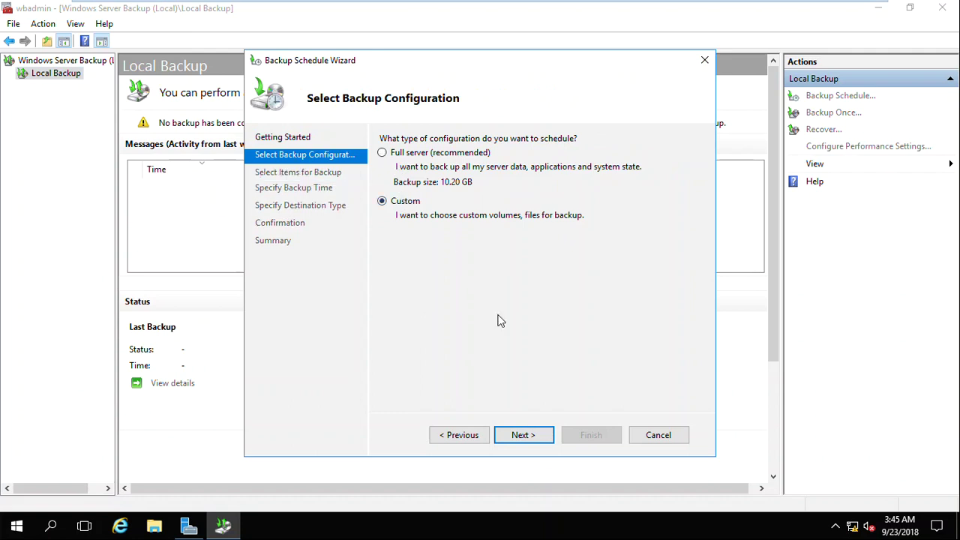
{"action": "left_click", "coordinate": [523, 437]}
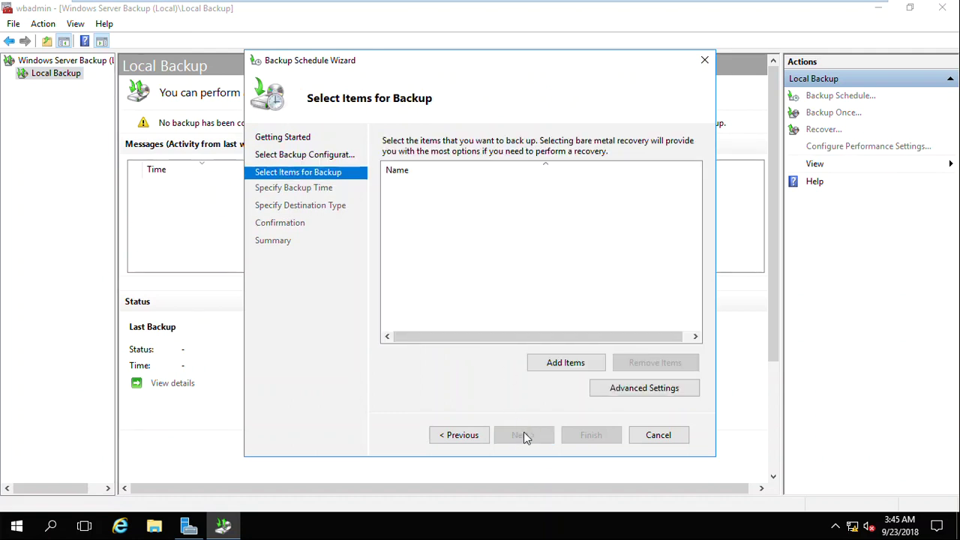
Step: Include only the Data (D:) volume in the backup, leaving out system state, System Reserved and Local disk (C:)
{"action": "left_click", "coordinate": [556, 364]}
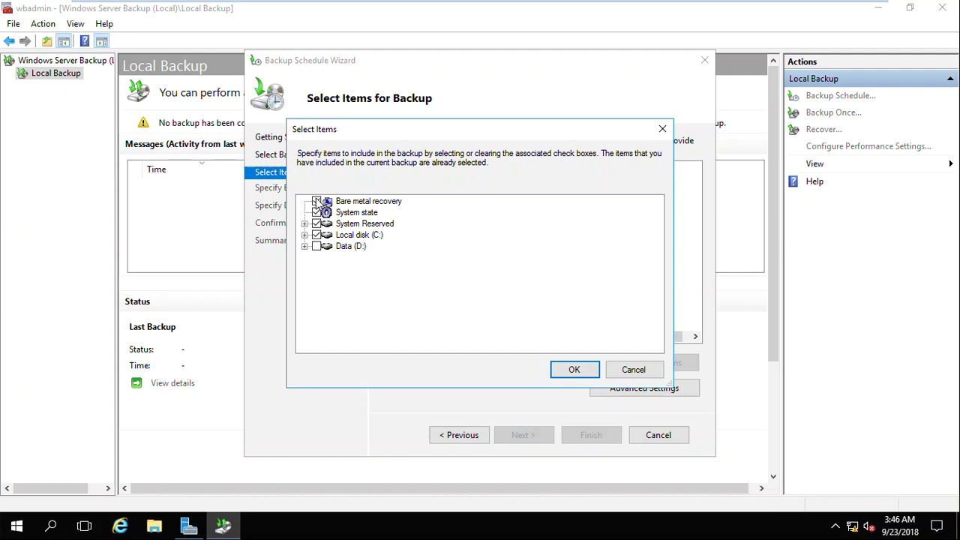
{"action": "left_click", "coordinate": [305, 247]}
{"action": "left_click", "coordinate": [304, 247]}
{"action": "left_click", "coordinate": [317, 213]}
{"action": "left_click", "coordinate": [316, 224]}
{"action": "left_click", "coordinate": [316, 234]}
{"action": "left_click", "coordinate": [574, 369]}
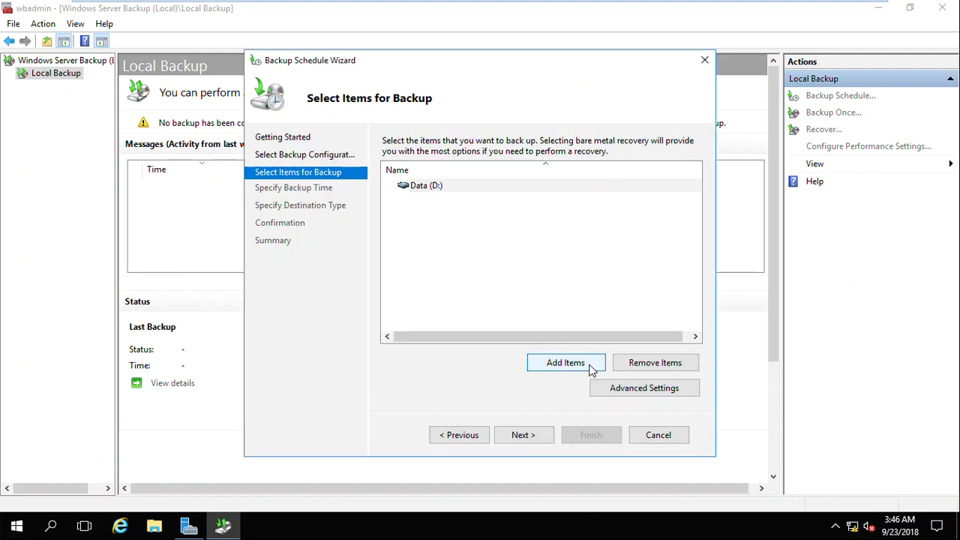
{"action": "left_click", "coordinate": [534, 437]}
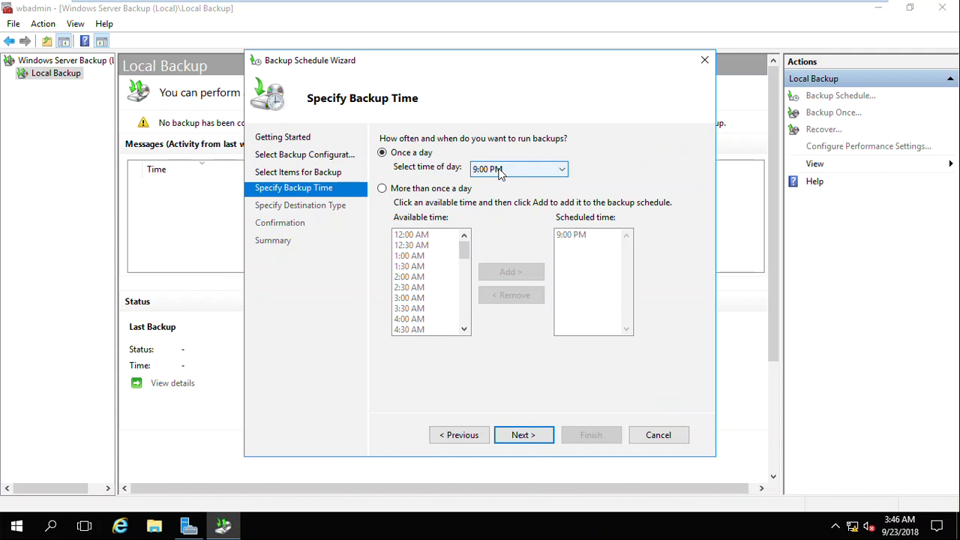
Step: Keep the once-a-day 9:00 PM backup time, choose a shared network folder as the destination type, and go back to the backup items
{"action": "left_click", "coordinate": [527, 436]}
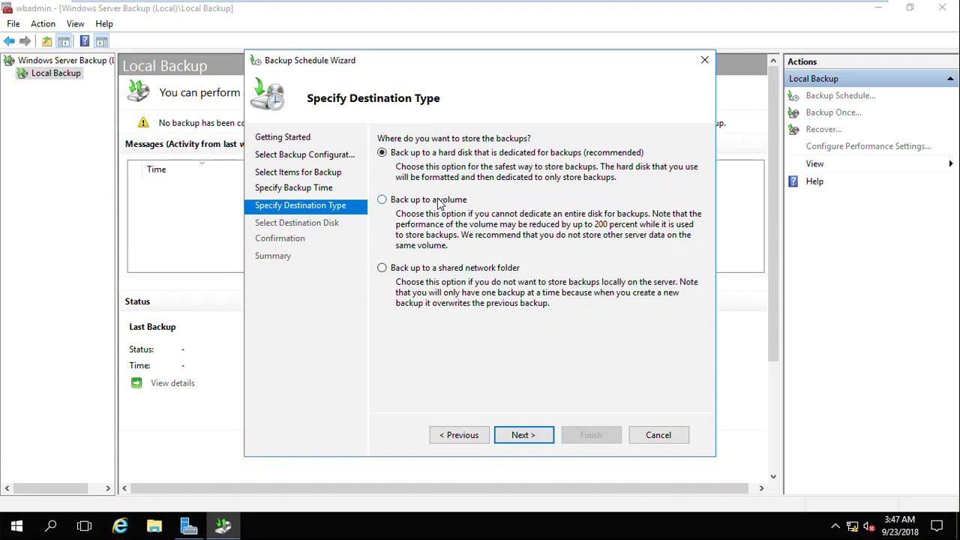
{"action": "left_click", "coordinate": [467, 273]}
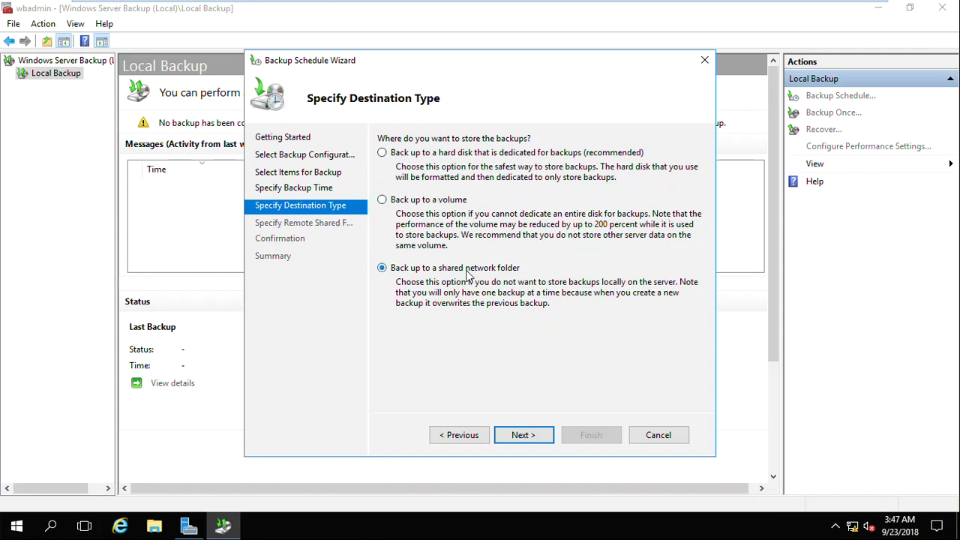
{"action": "left_click", "coordinate": [467, 440]}
{"action": "left_click", "coordinate": [467, 440]}
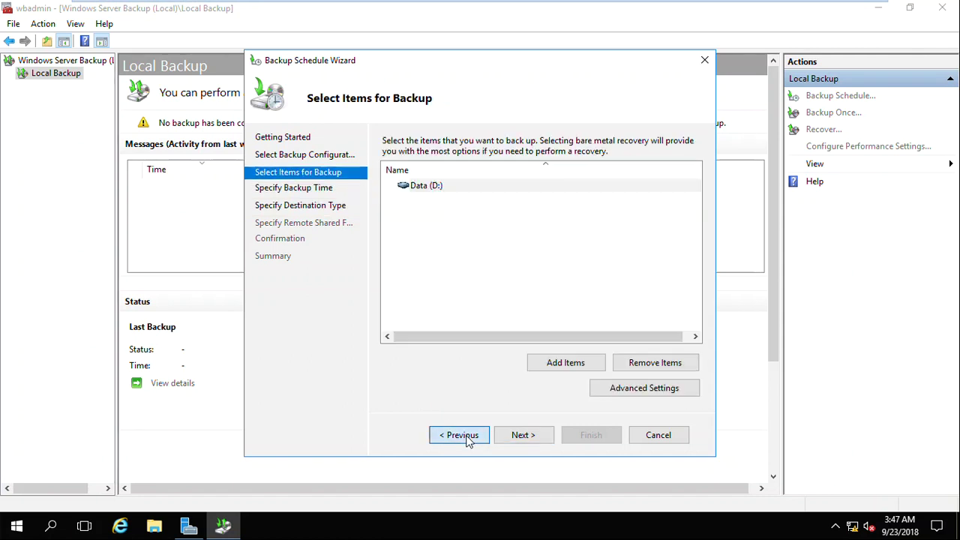
Step: Remove Data (D:) from the backup items and select Bare metal recovery with its associated system items instead
{"action": "left_click", "coordinate": [467, 440]}
{"action": "left_click", "coordinate": [523, 435]}
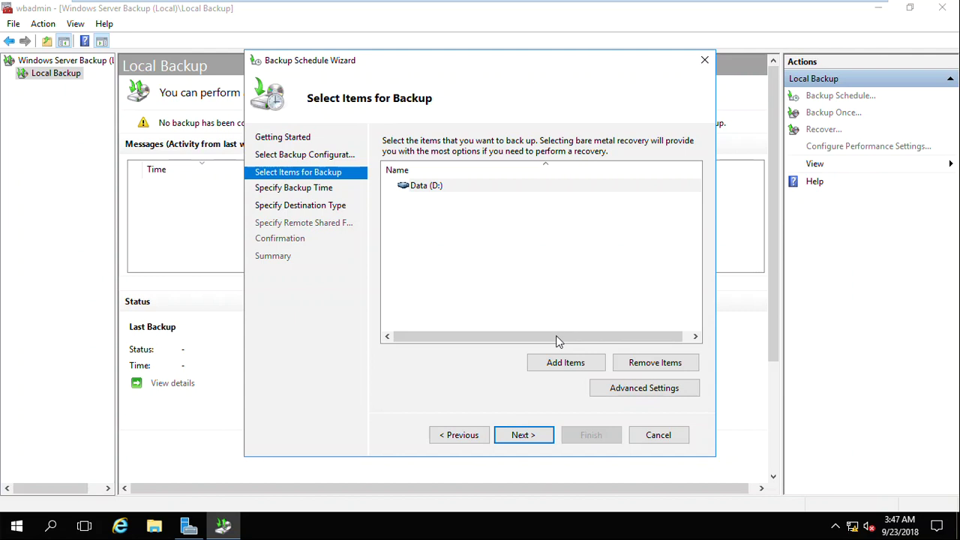
{"action": "left_click", "coordinate": [644, 363]}
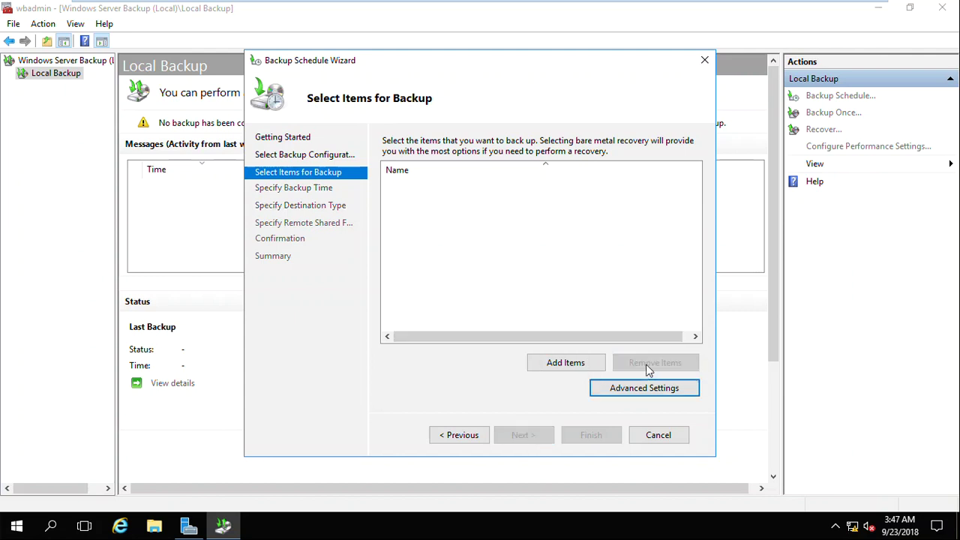
{"action": "left_click", "coordinate": [565, 363]}
{"action": "left_click", "coordinate": [318, 202]}
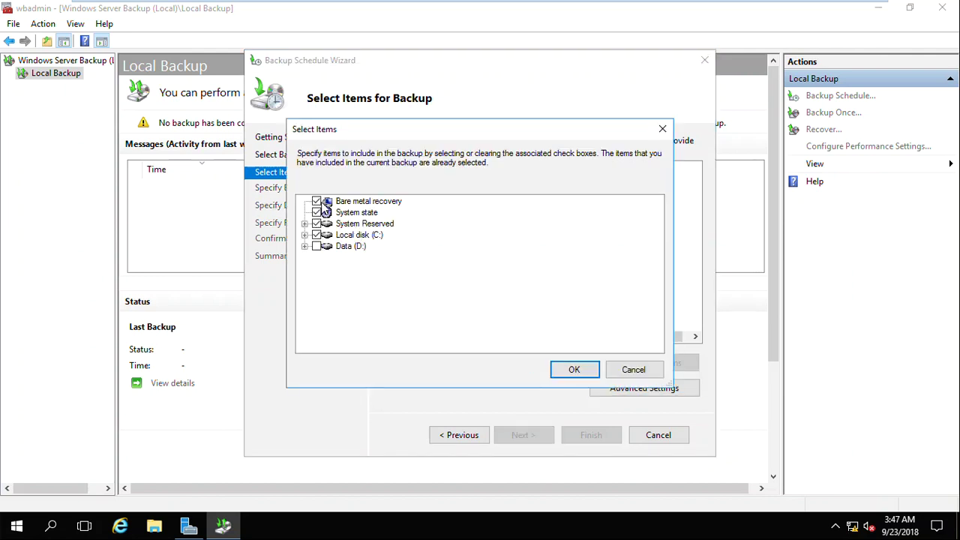
{"action": "left_click", "coordinate": [575, 370]}
Step: Keep the once-a-day 9:00 PM backup time and choose to back up to a volume
{"action": "left_click", "coordinate": [542, 439]}
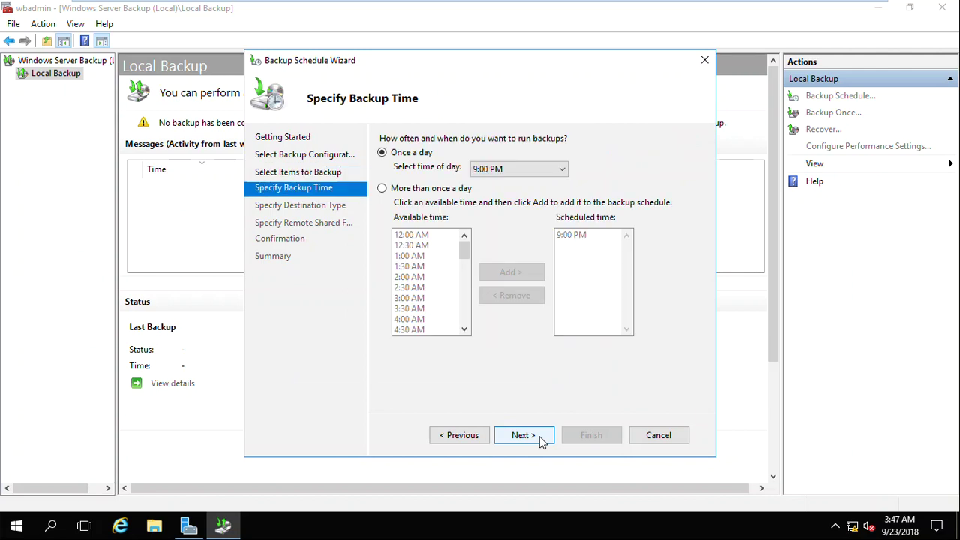
{"action": "left_click", "coordinate": [523, 435]}
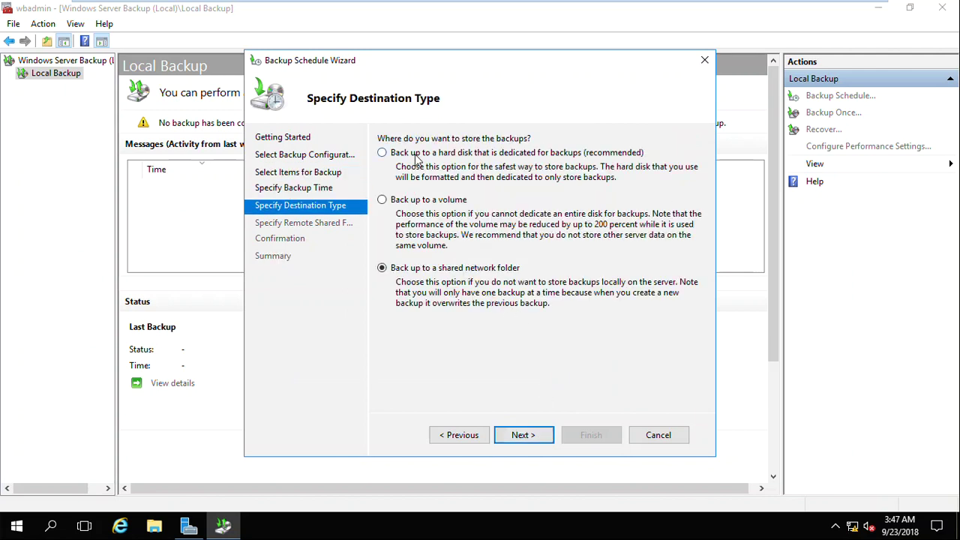
{"action": "left_click", "coordinate": [419, 201]}
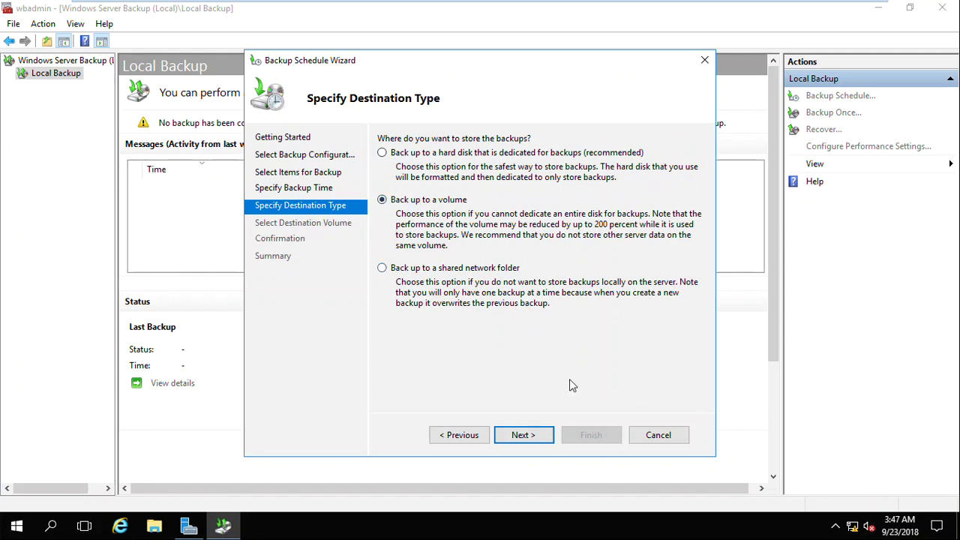
{"action": "left_click", "coordinate": [523, 435]}
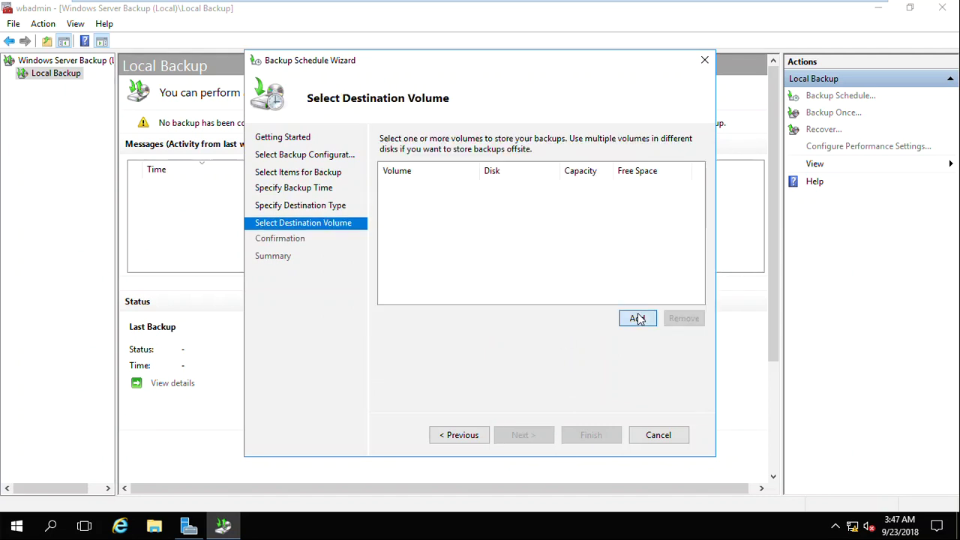
Step: Add Data (D:) as the destination volume, accept storing backups on the operating system's disk, and create the backup schedule
{"action": "left_click", "coordinate": [635, 315]}
{"action": "left_click", "coordinate": [382, 209]}
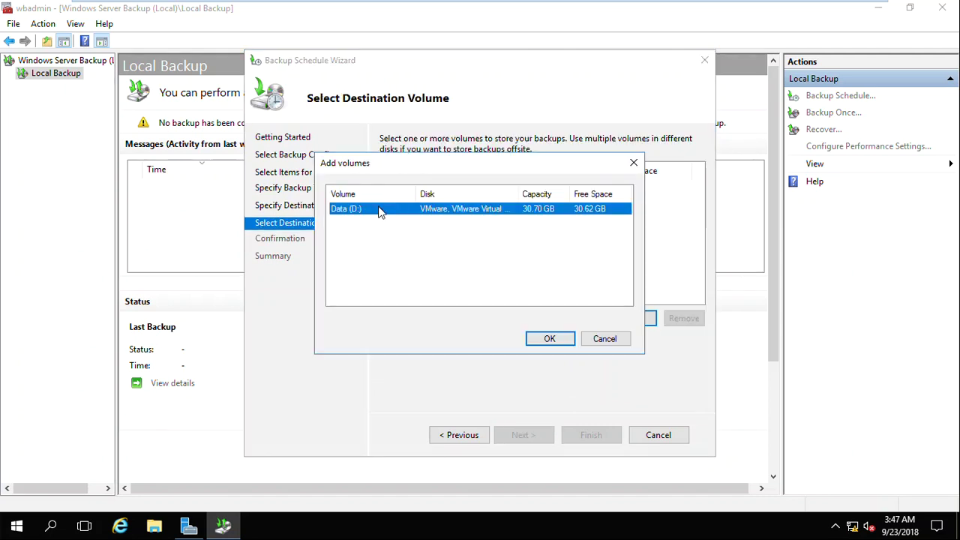
{"action": "left_click", "coordinate": [550, 339]}
{"action": "left_click", "coordinate": [547, 336]}
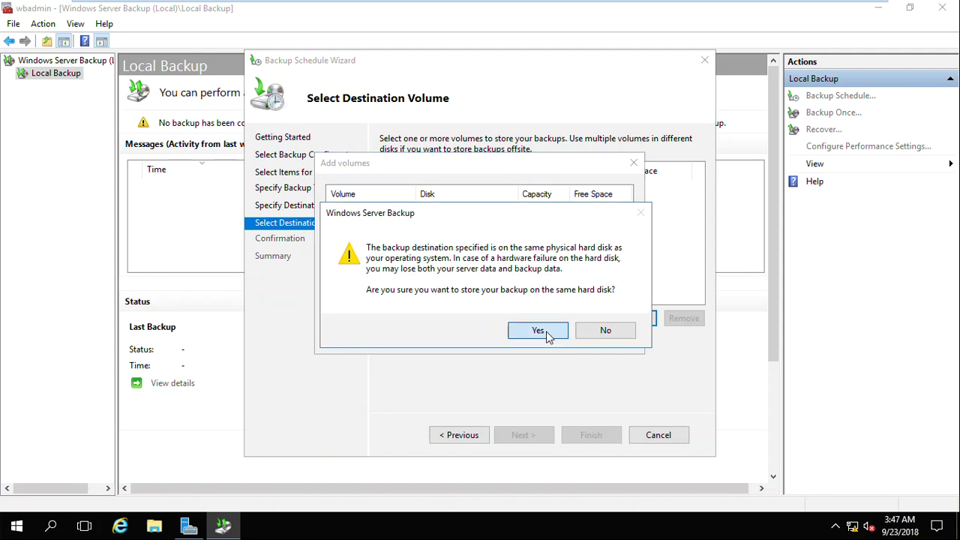
{"action": "left_click", "coordinate": [532, 437]}
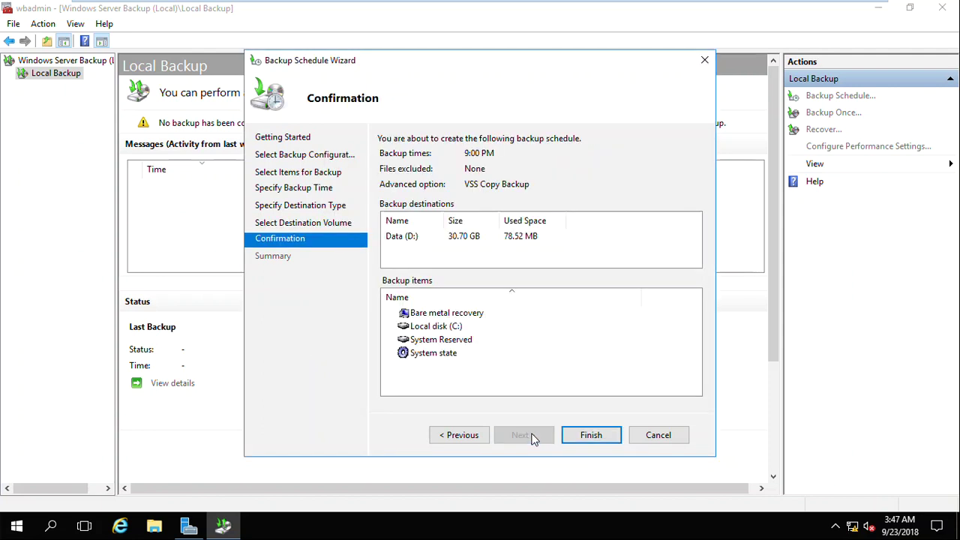
{"action": "left_click", "coordinate": [591, 435]}
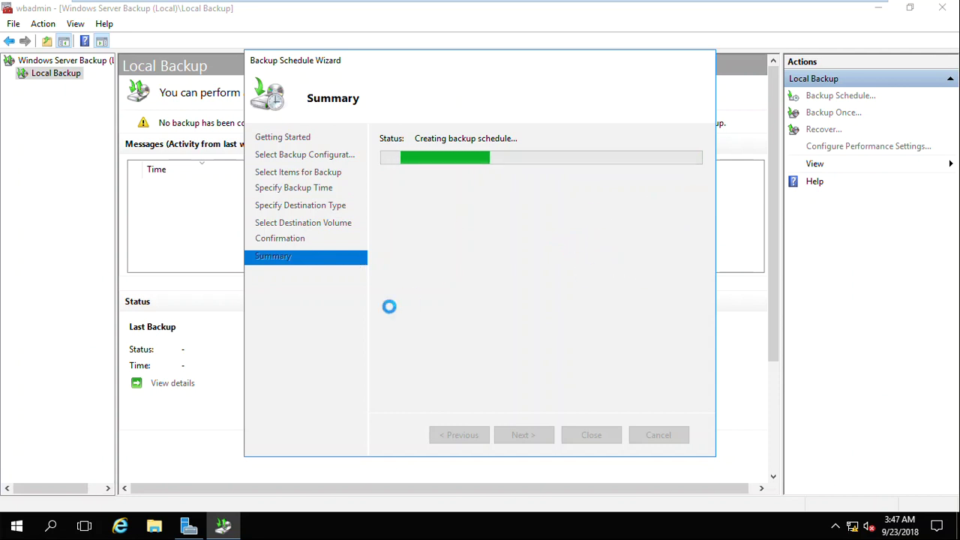
Step: Switch to the PDC(200) virtual machine and launch Active Directory Administrative Center from Server Manager
{"action": "mouse_move", "coordinate": [480, 1]}
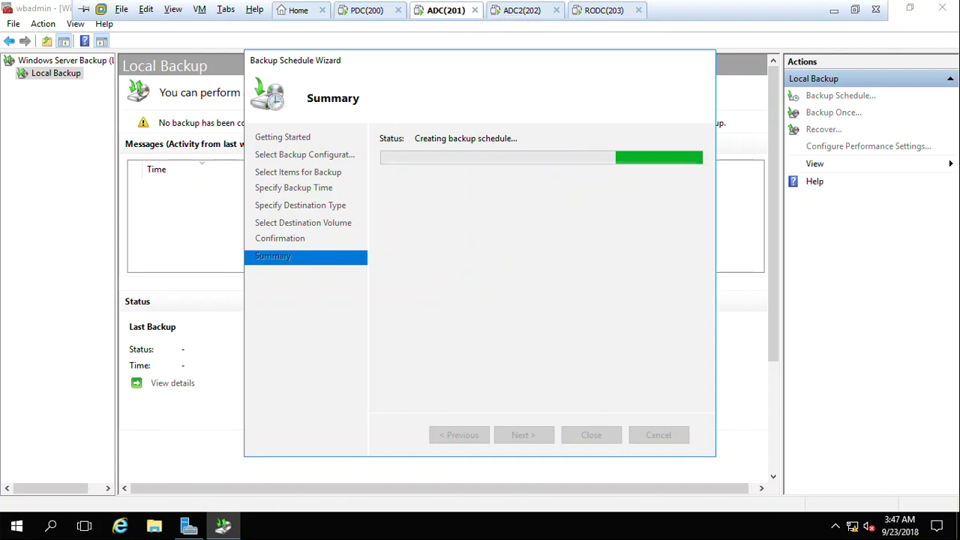
{"action": "left_click", "coordinate": [367, 10]}
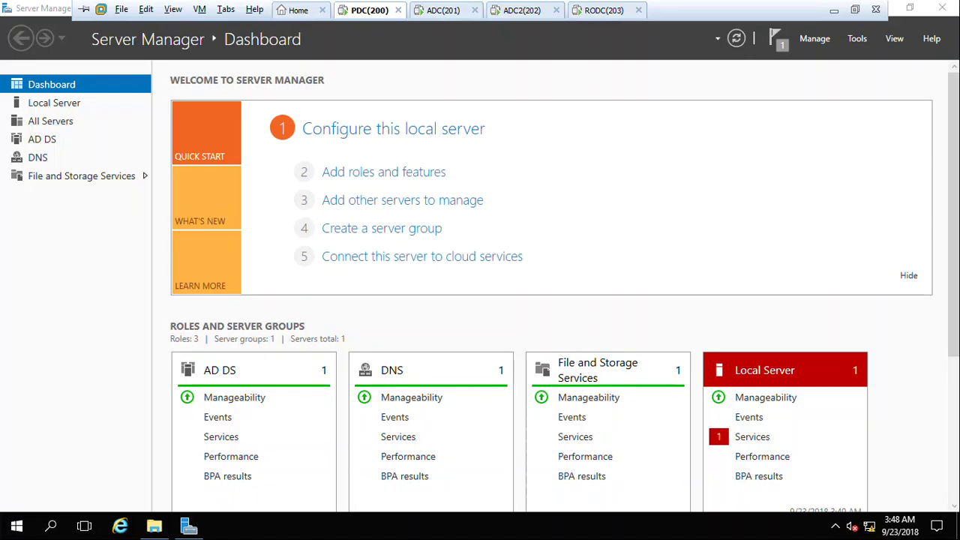
{"action": "left_click", "coordinate": [857, 38]}
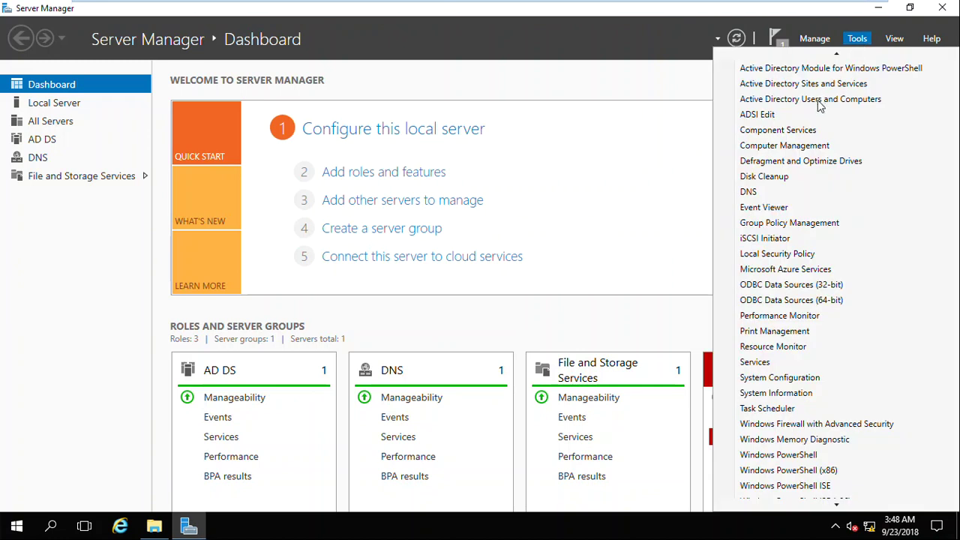
{"action": "scroll", "coordinate": [819, 105], "scroll_direction": "up", "scroll_amount": 1}
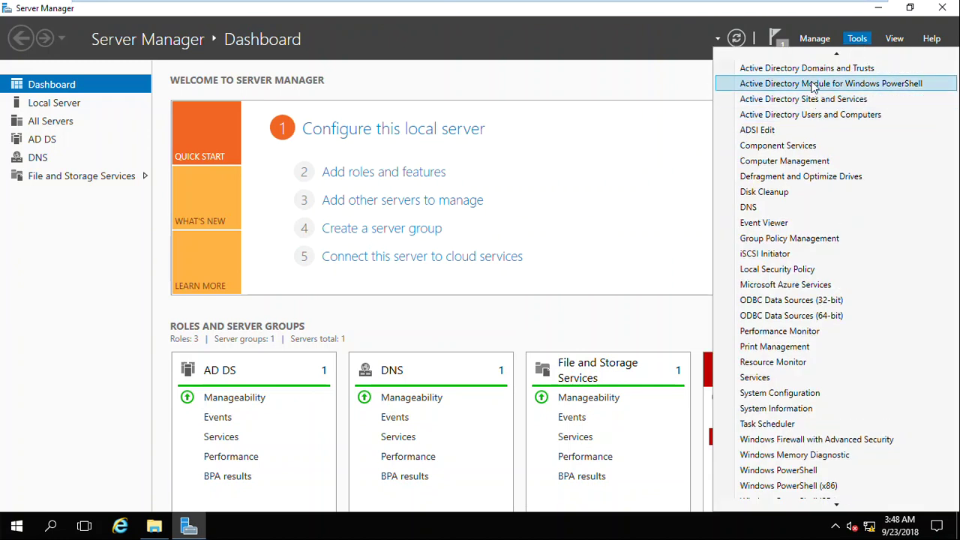
{"action": "scroll", "coordinate": [802, 90], "scroll_direction": "up", "scroll_amount": 1}
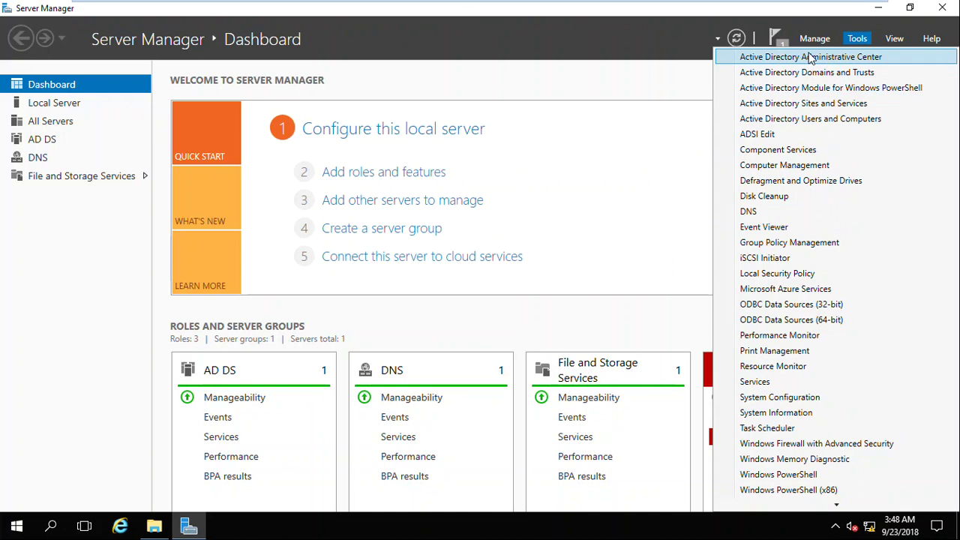
{"action": "left_click", "coordinate": [810, 57]}
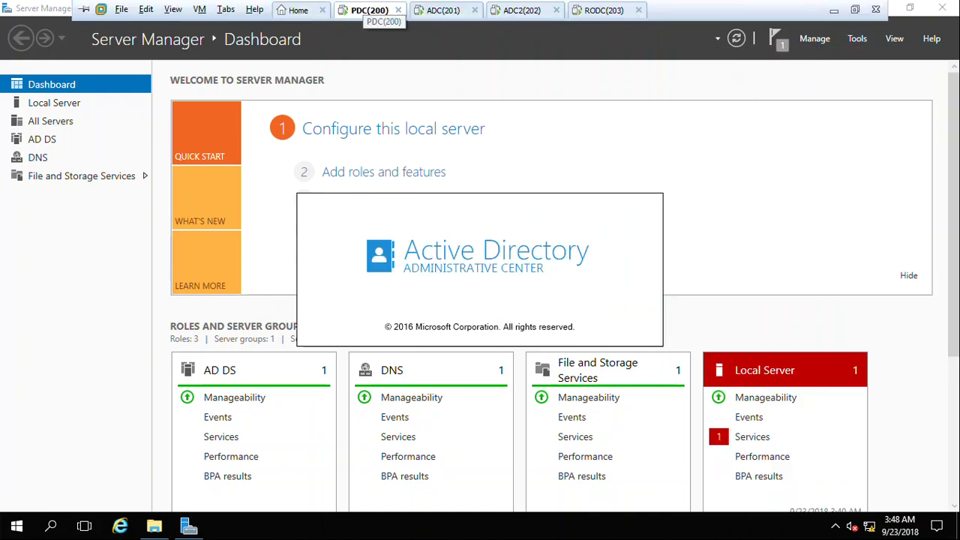
Step: Close the Backup Schedule Wizard on the ADC(201) virtual machine and return to PDC(200)
{"action": "left_click", "coordinate": [444, 10]}
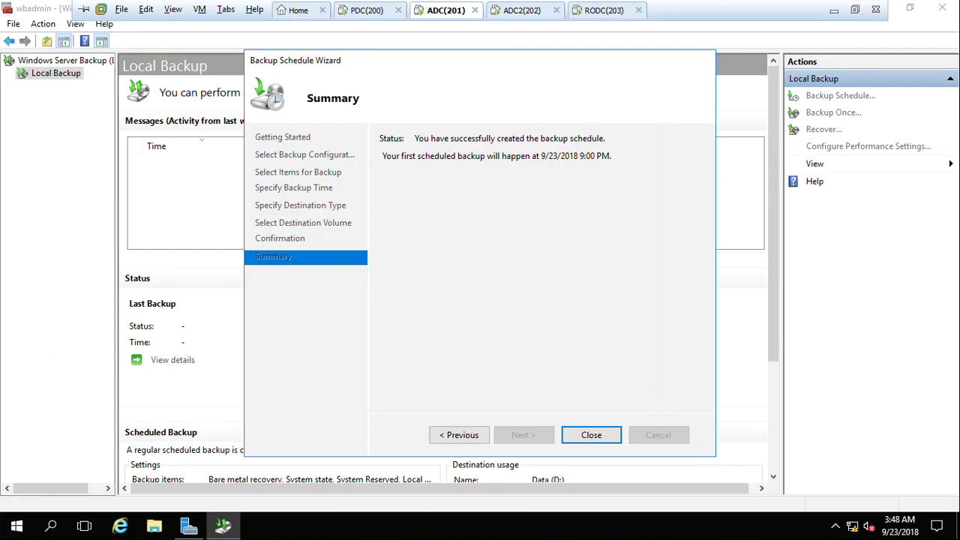
{"action": "left_click", "coordinate": [606, 435]}
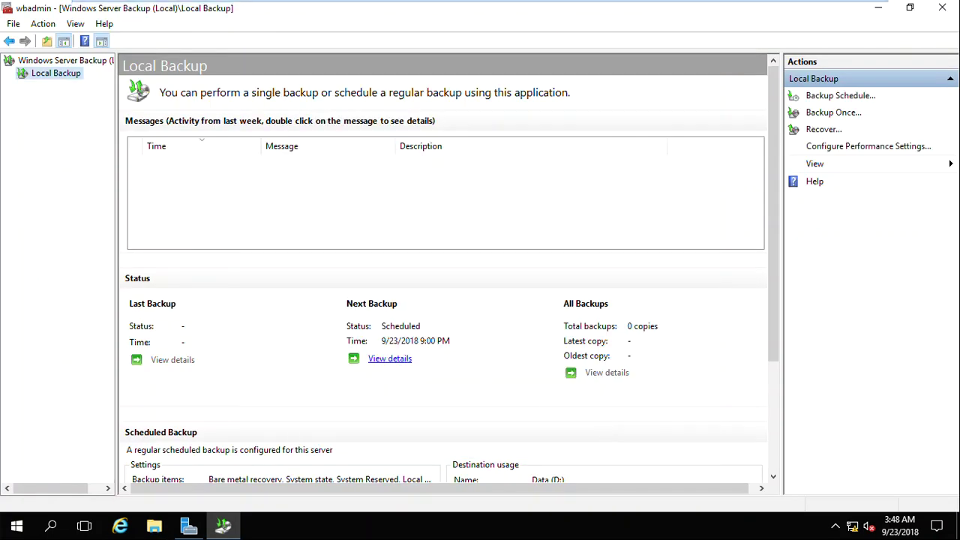
{"action": "left_click", "coordinate": [360, 10]}
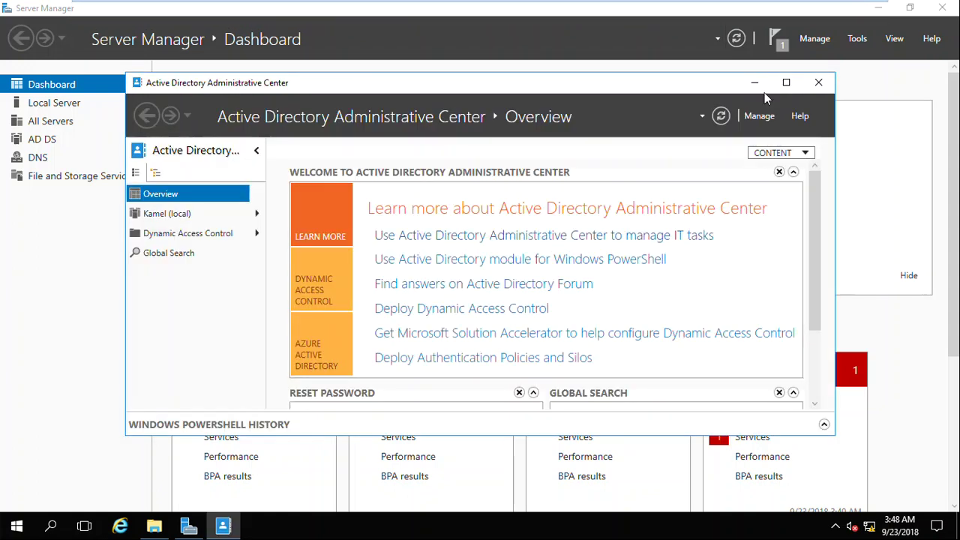
Step: Maximize Active Directory Administrative Center and enable the Recycle Bin for the local domain, accepting that it cannot be disabled
{"action": "left_click", "coordinate": [786, 84]}
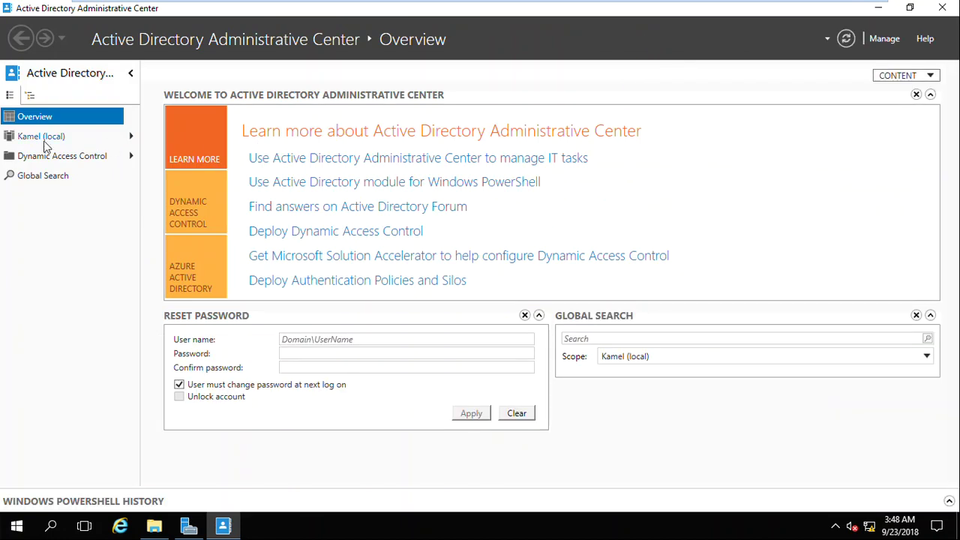
{"action": "left_click", "coordinate": [44, 139]}
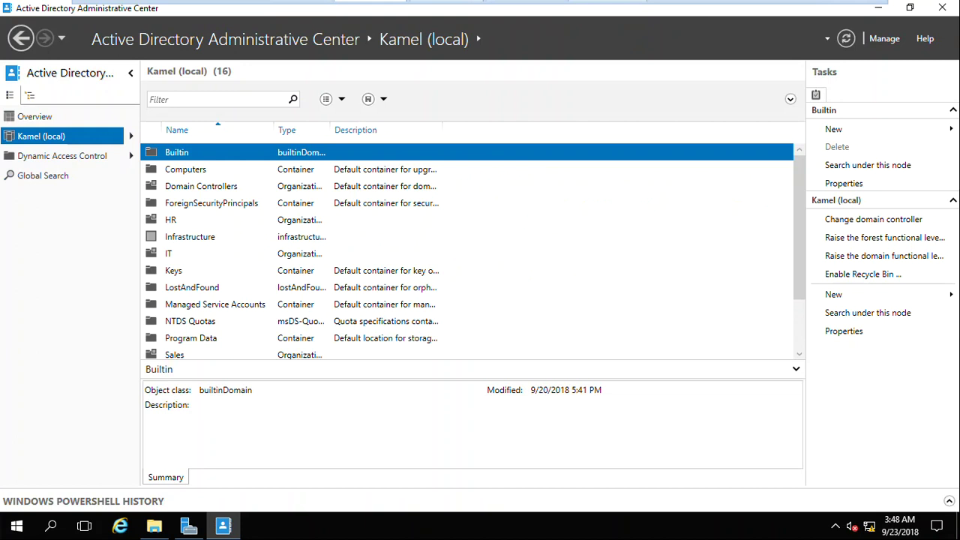
{"action": "mouse_move", "coordinate": [465, 3]}
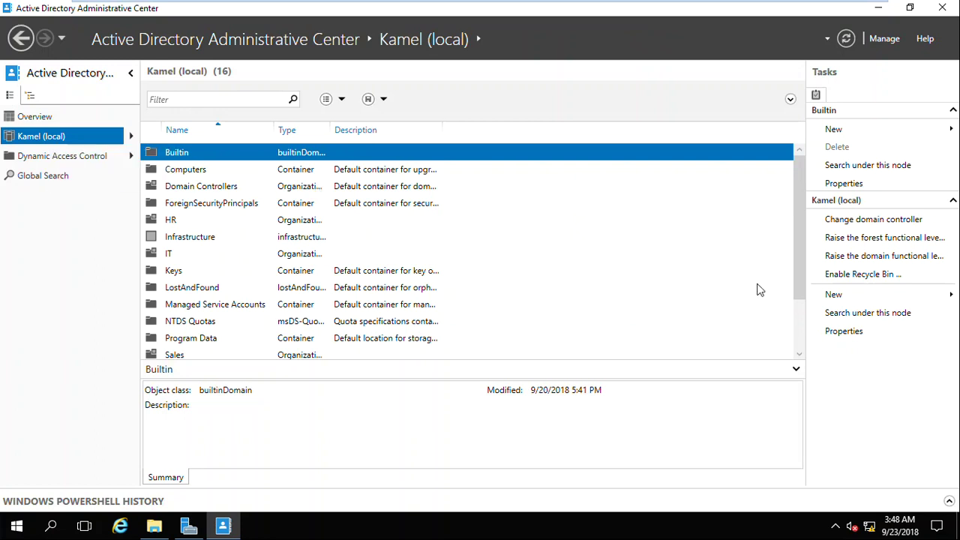
{"action": "left_click", "coordinate": [864, 275]}
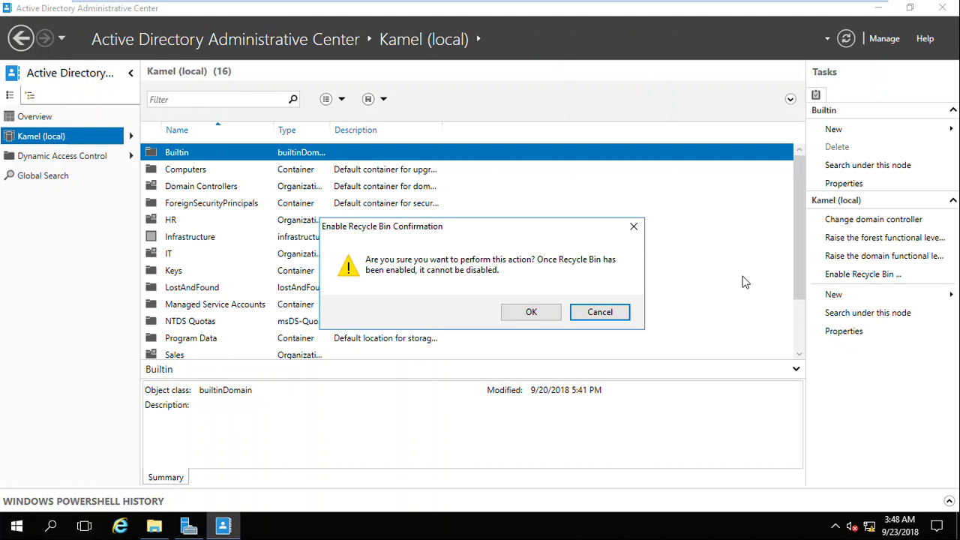
{"action": "left_click", "coordinate": [531, 313]}
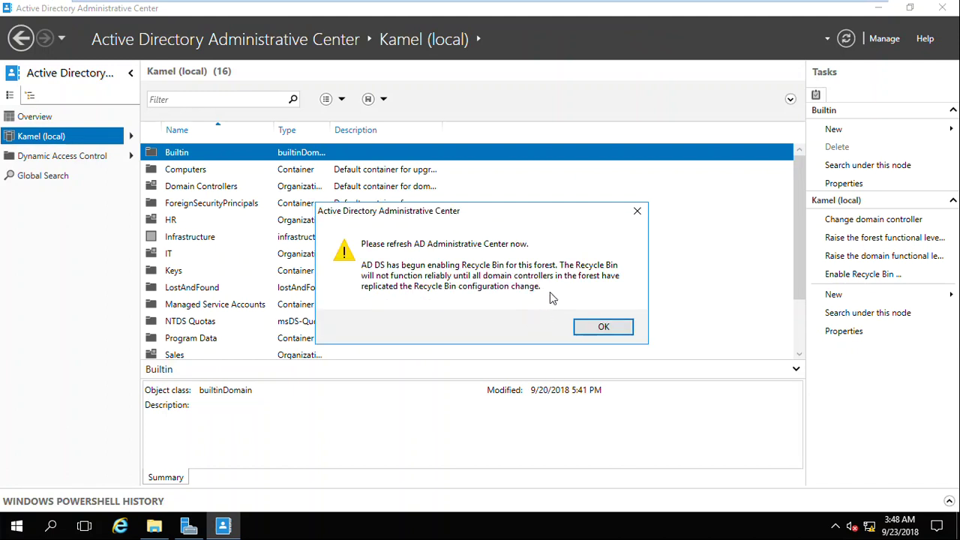
{"action": "left_click", "coordinate": [591, 325]}
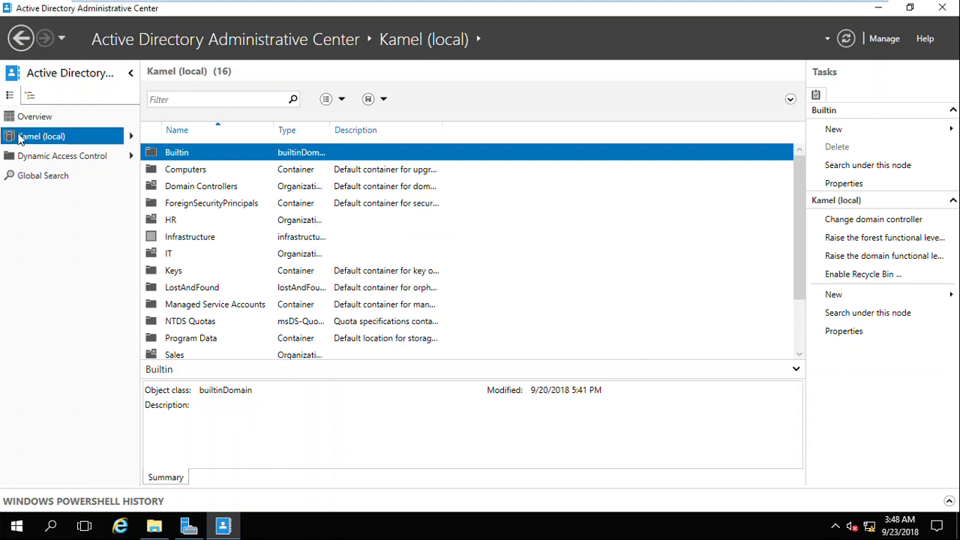
Step: Expand the local domain in tree view and inspect the contents of the IT and Sales organizational units
{"action": "left_click", "coordinate": [131, 135]}
{"action": "left_click", "coordinate": [30, 95]}
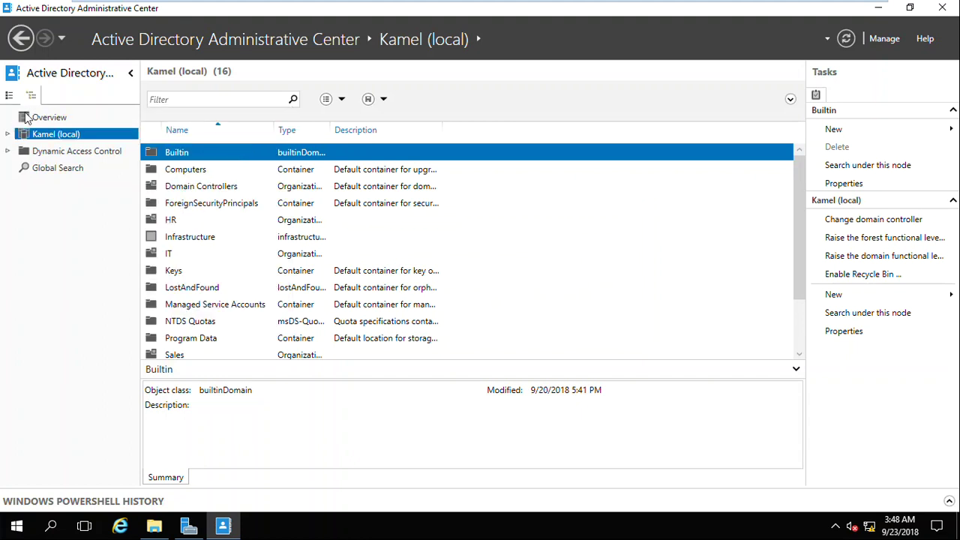
{"action": "left_click", "coordinate": [8, 135]}
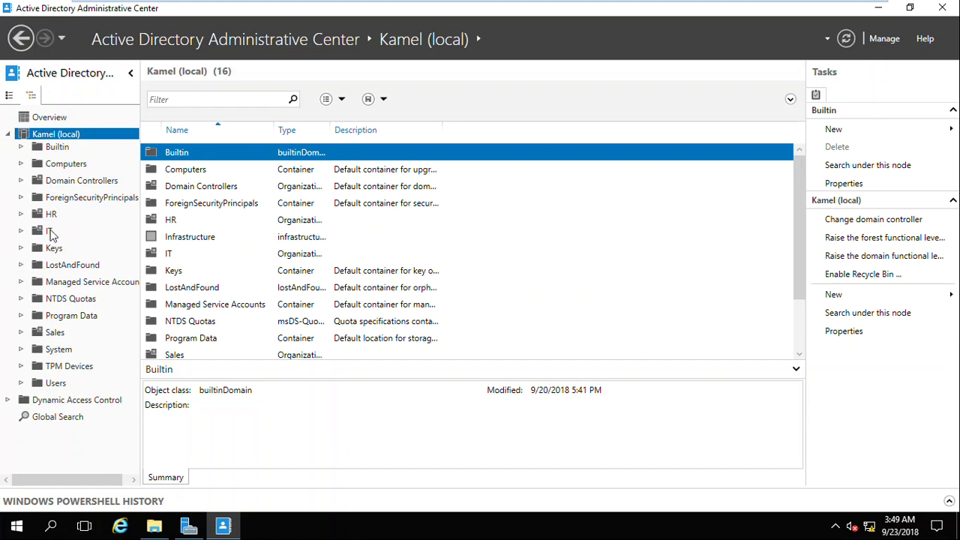
{"action": "left_click", "coordinate": [51, 234]}
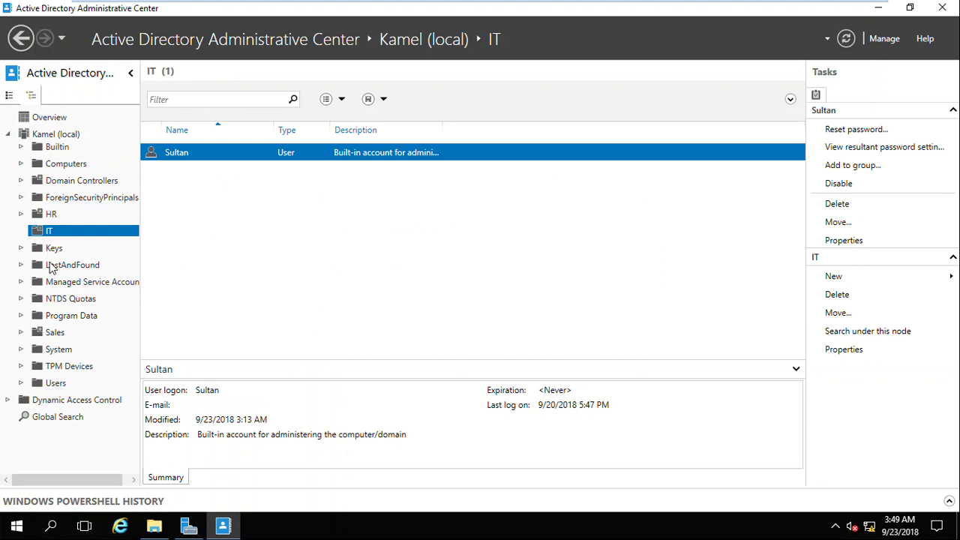
{"action": "left_click", "coordinate": [58, 335]}
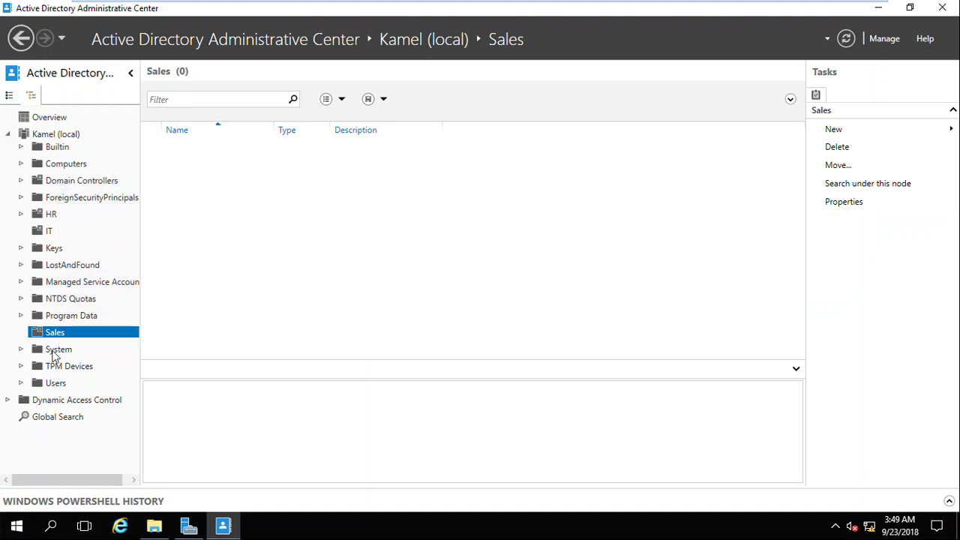
Step: Close Active Directory Administrative Center and relaunch it from Server Manager to reload the directory
{"action": "left_click", "coordinate": [937, 14]}
{"action": "left_click", "coordinate": [857, 38]}
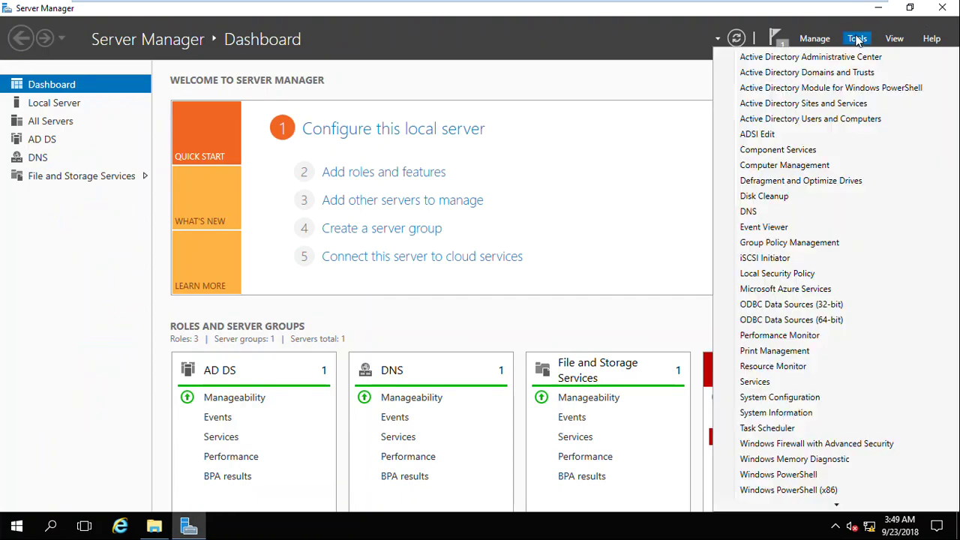
{"action": "left_click", "coordinate": [825, 57]}
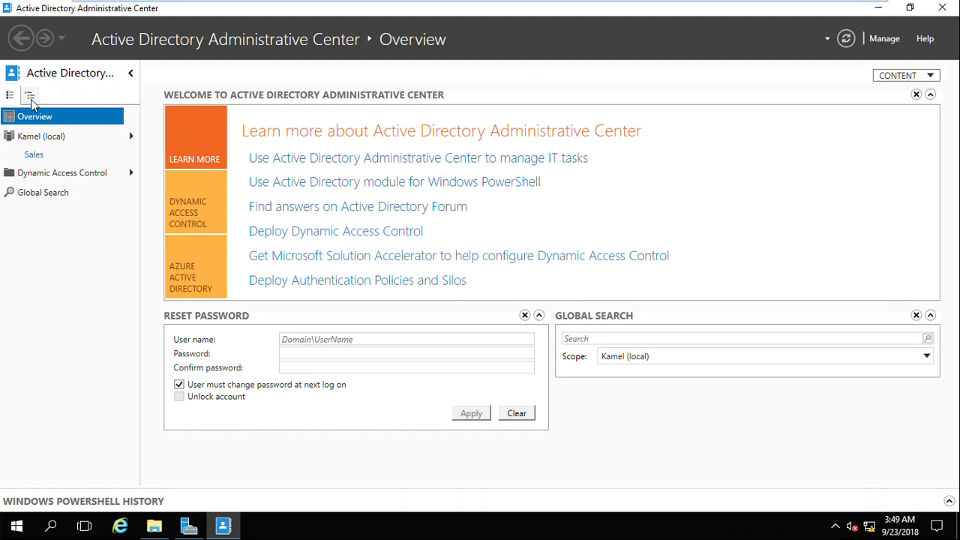
Step: Expand the local domain in tree view and show the Deleted Objects container
{"action": "left_click", "coordinate": [30, 96]}
{"action": "left_click", "coordinate": [45, 135]}
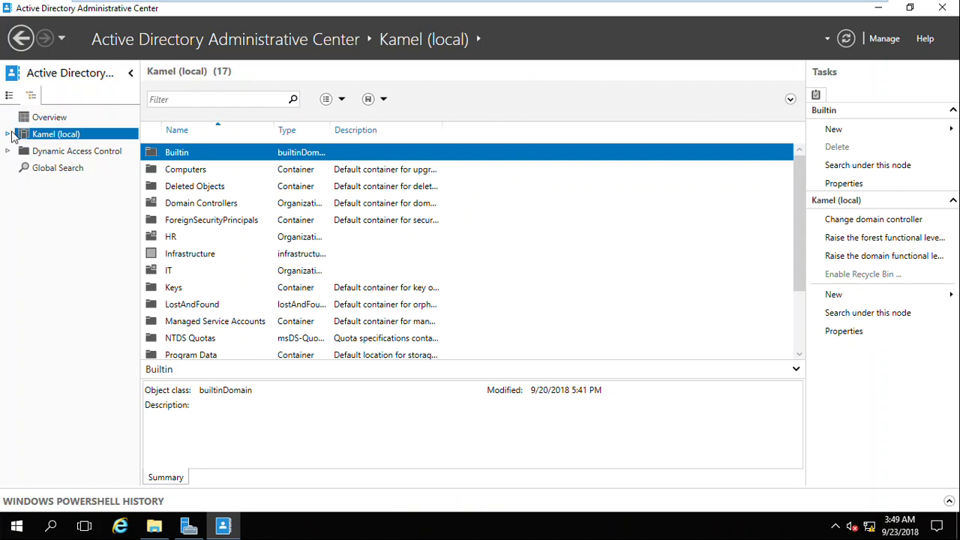
{"action": "left_click", "coordinate": [8, 134]}
{"action": "left_click", "coordinate": [79, 180]}
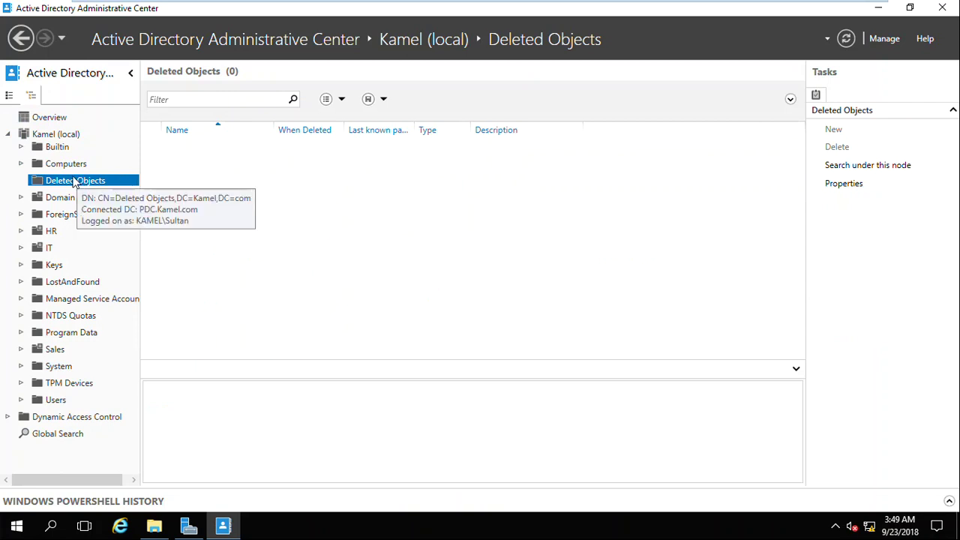
Step: Try to delete the HR organizational unit from the local domain and dismiss the resulting message
{"action": "right_click", "coordinate": [48, 233]}
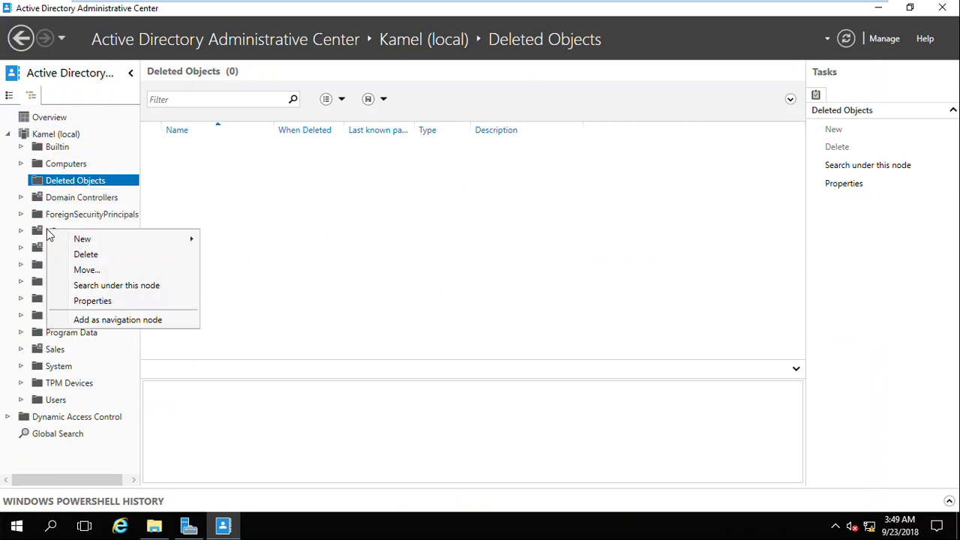
{"action": "left_click", "coordinate": [85, 254]}
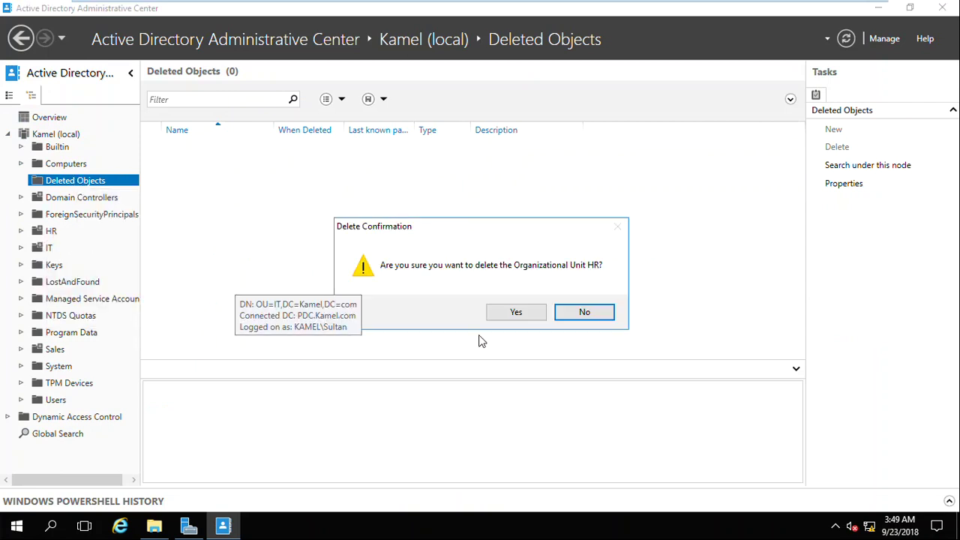
{"action": "left_click", "coordinate": [514, 317]}
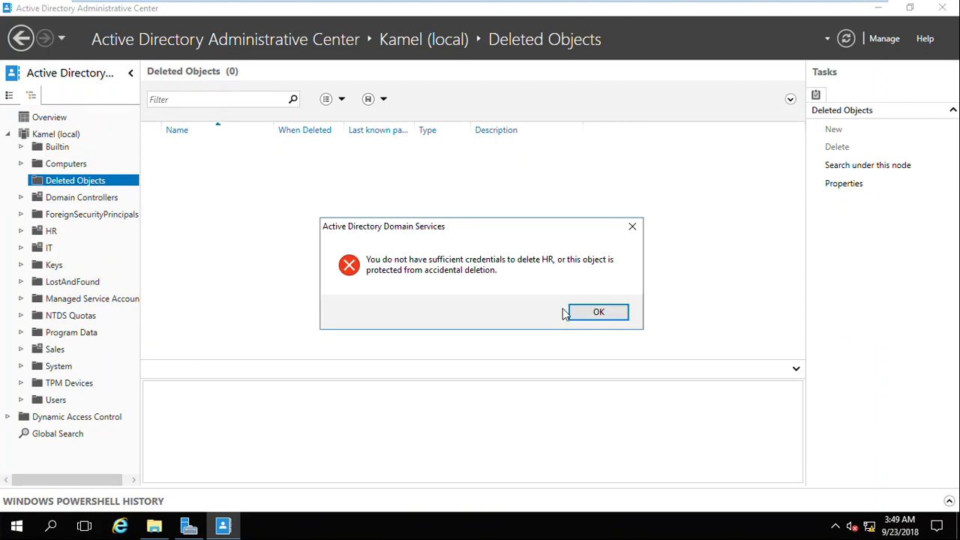
{"action": "left_click", "coordinate": [615, 317]}
Step: Open the HR organizational unit's properties and turn off its protection from accidental deletion
{"action": "right_click", "coordinate": [55, 234]}
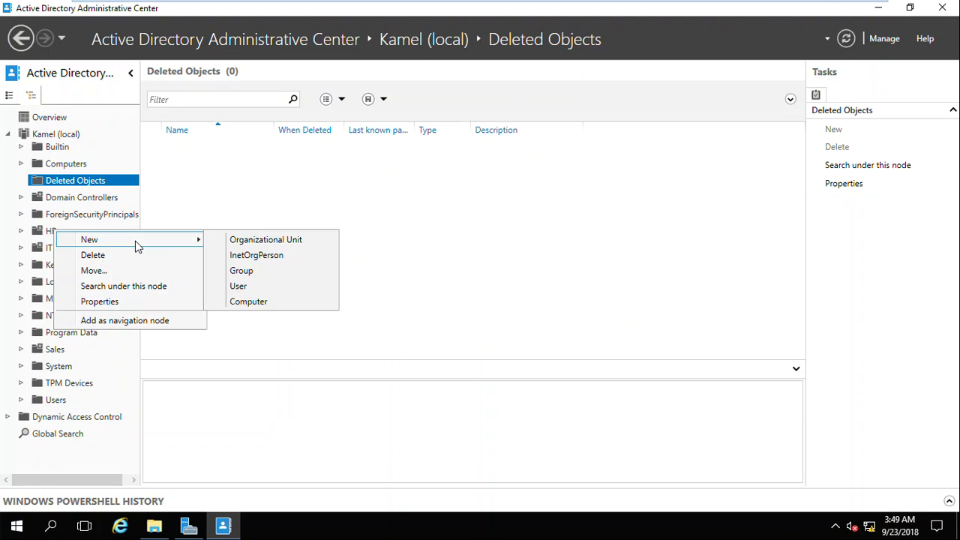
{"action": "left_click", "coordinate": [122, 304]}
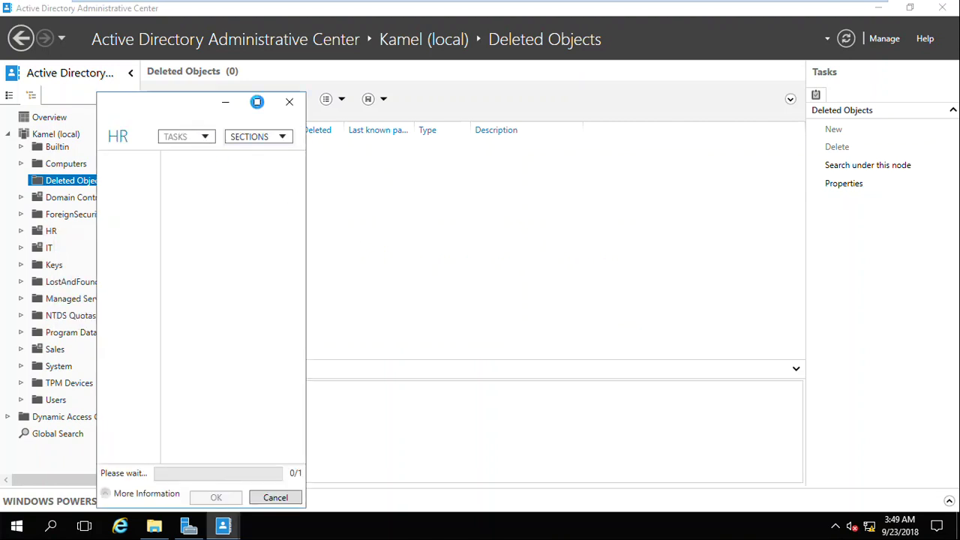
{"action": "left_click", "coordinate": [257, 102]}
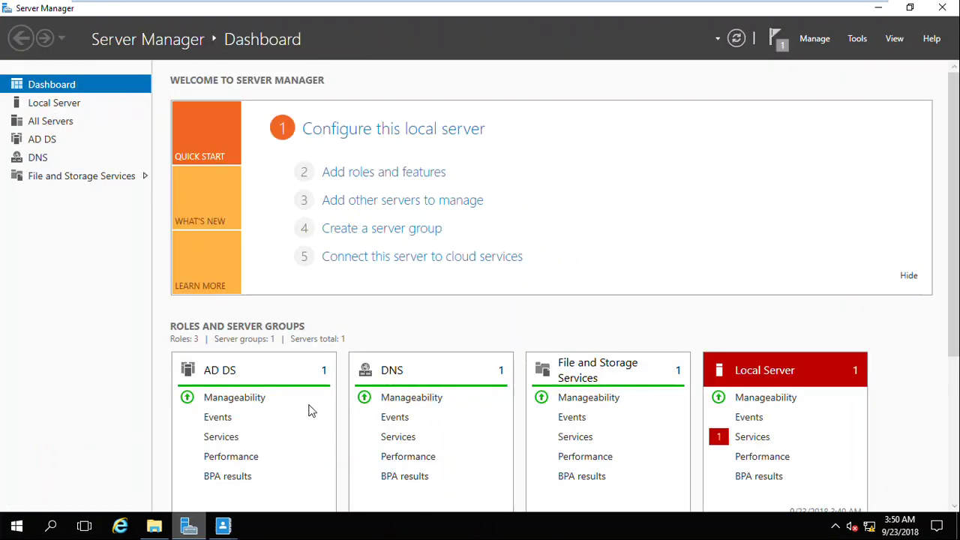
{"action": "left_click", "coordinate": [858, 38]}
{"action": "left_click", "coordinate": [807, 119]}
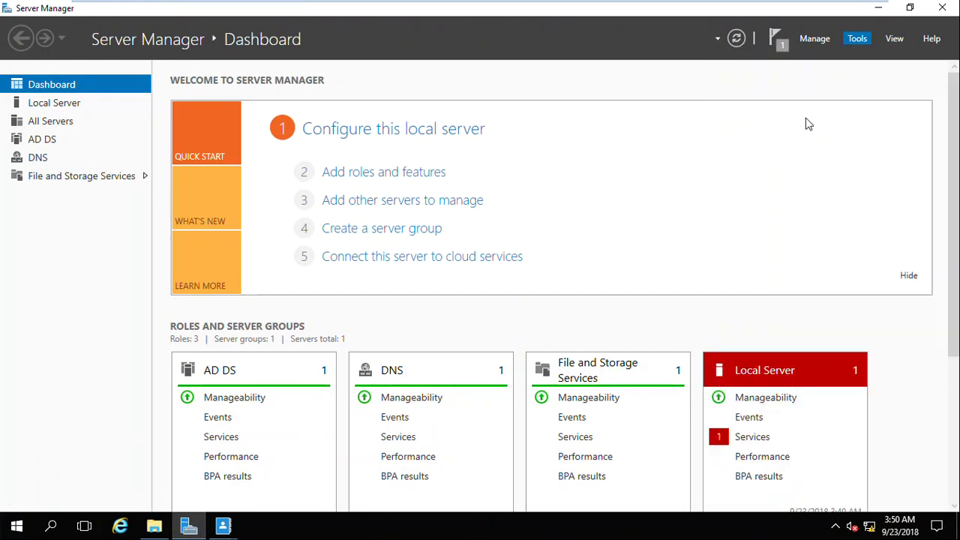
{"action": "mouse_move", "coordinate": [237, 519]}
{"action": "left_click", "coordinate": [292, 480]}
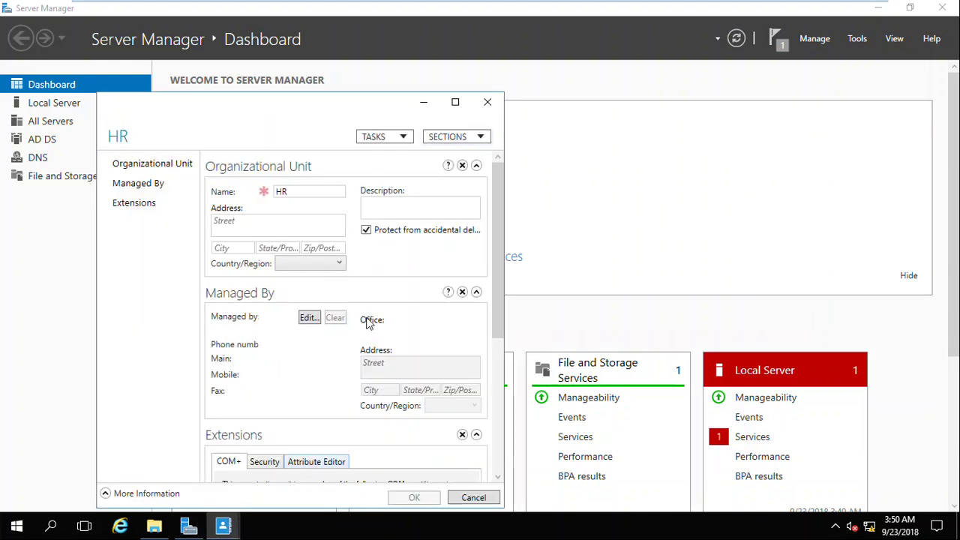
{"action": "left_click", "coordinate": [454, 101]}
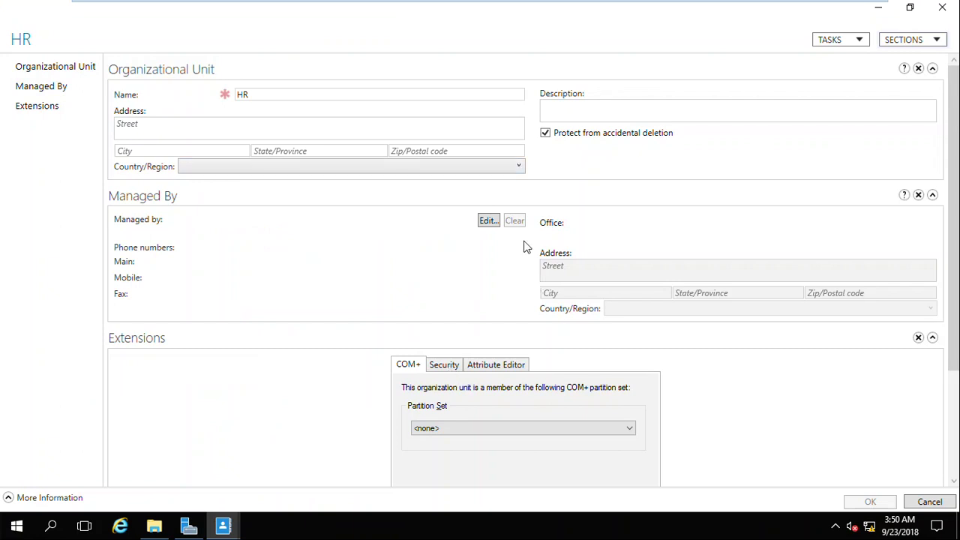
{"action": "left_click", "coordinate": [546, 135]}
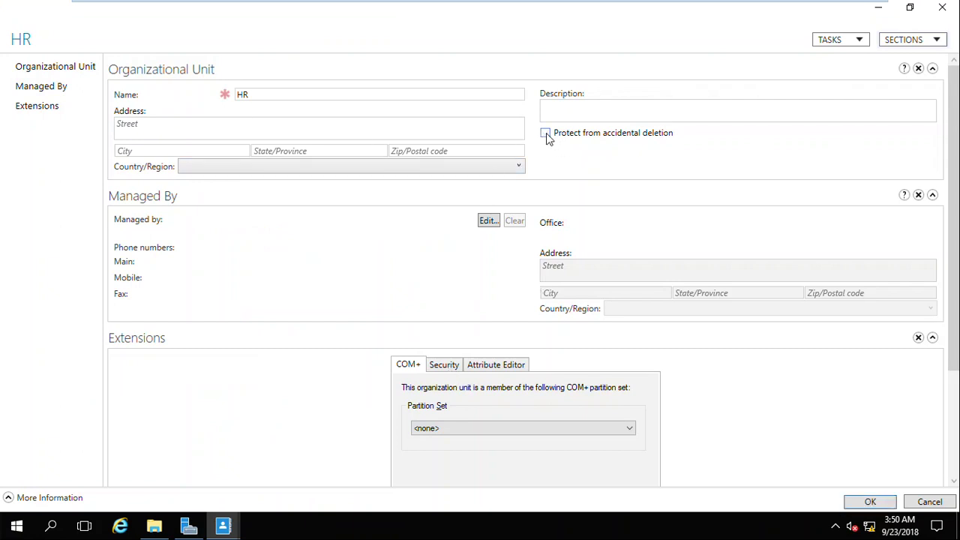
{"action": "left_click", "coordinate": [869, 505]}
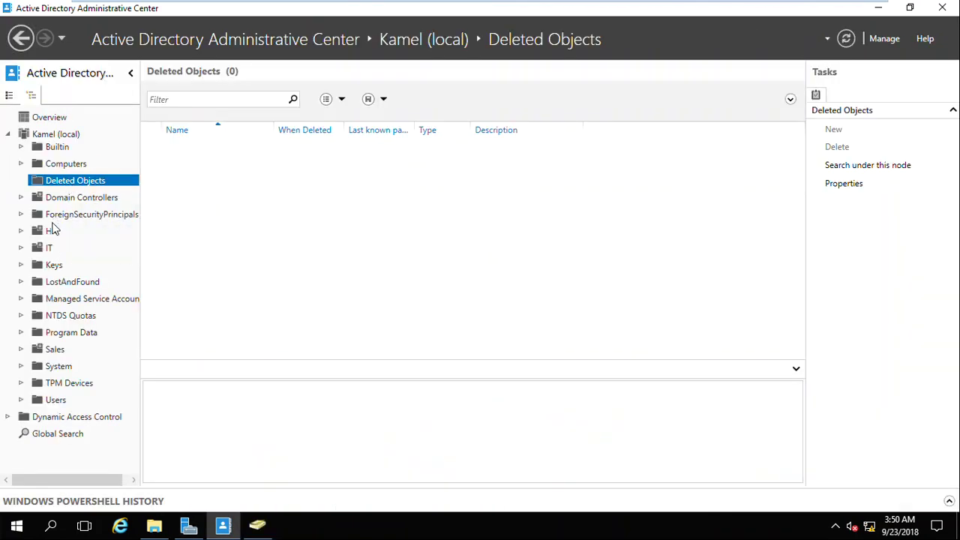
Step: Delete the HR organizational unit from the local domain
{"action": "right_click", "coordinate": [52, 233]}
{"action": "left_click", "coordinate": [99, 252]}
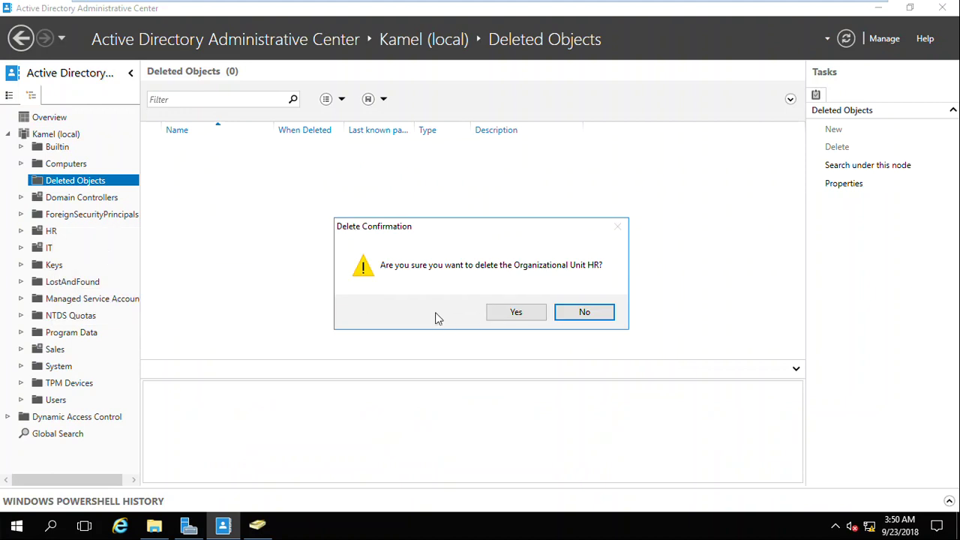
{"action": "left_click", "coordinate": [518, 312]}
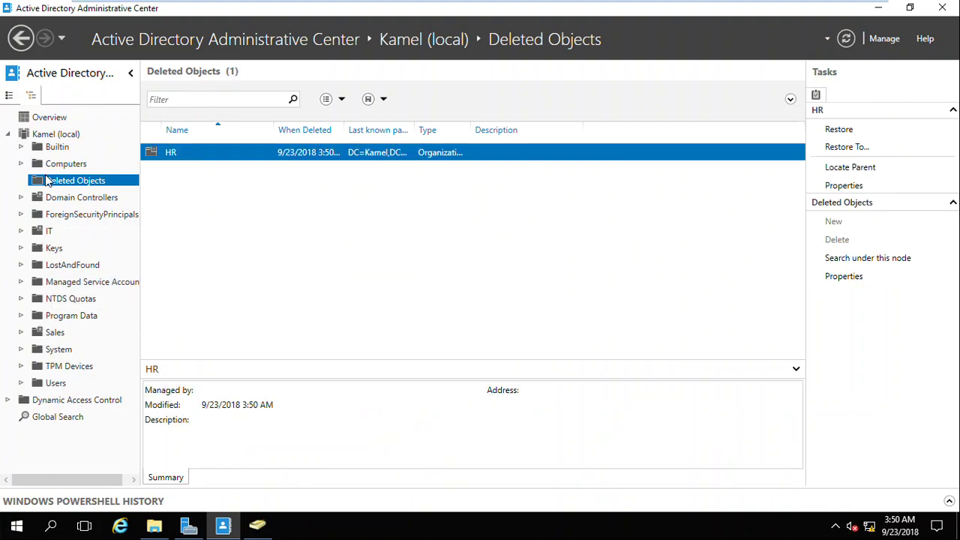
Step: Restore the HR organizational unit from Deleted Objects and close Active Directory Administrative Center
{"action": "right_click", "coordinate": [178, 159]}
{"action": "left_click", "coordinate": [218, 163]}
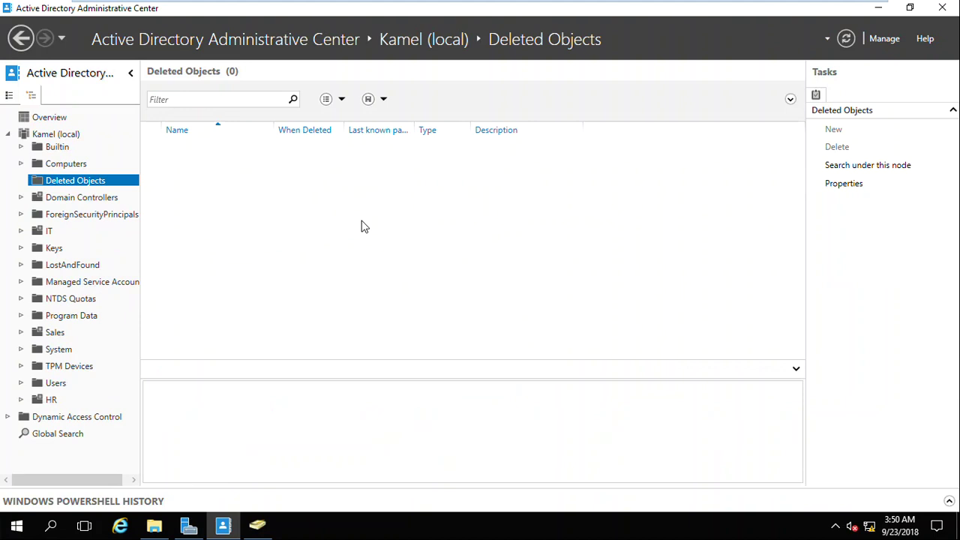
{"action": "left_click", "coordinate": [942, 8]}
Step: Switch from the virtual machine to Cisco Packet Tracer and examine the Workshop 3 Multi Domain Design, including its PDC and ADC servers
{"action": "mouse_move", "coordinate": [795, 1]}
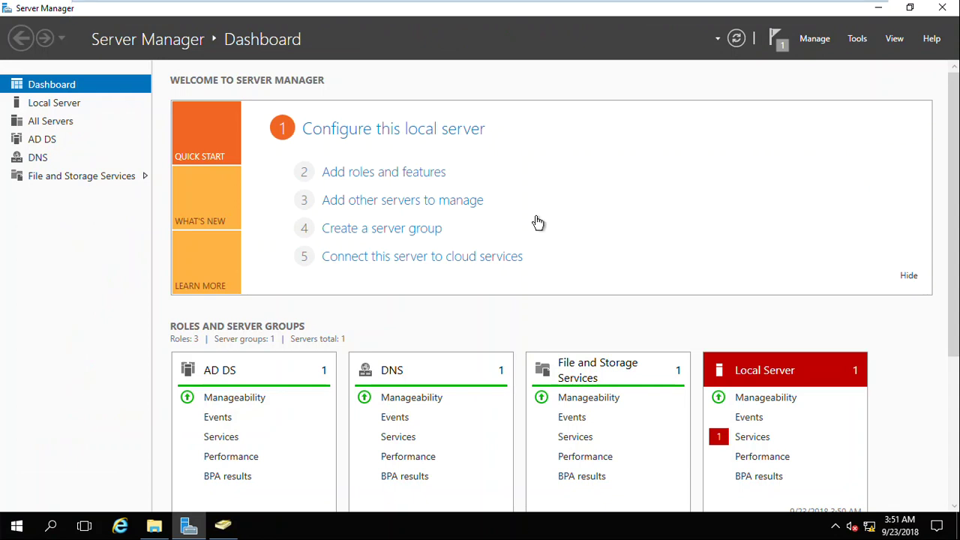
{"action": "mouse_move", "coordinate": [468, 4]}
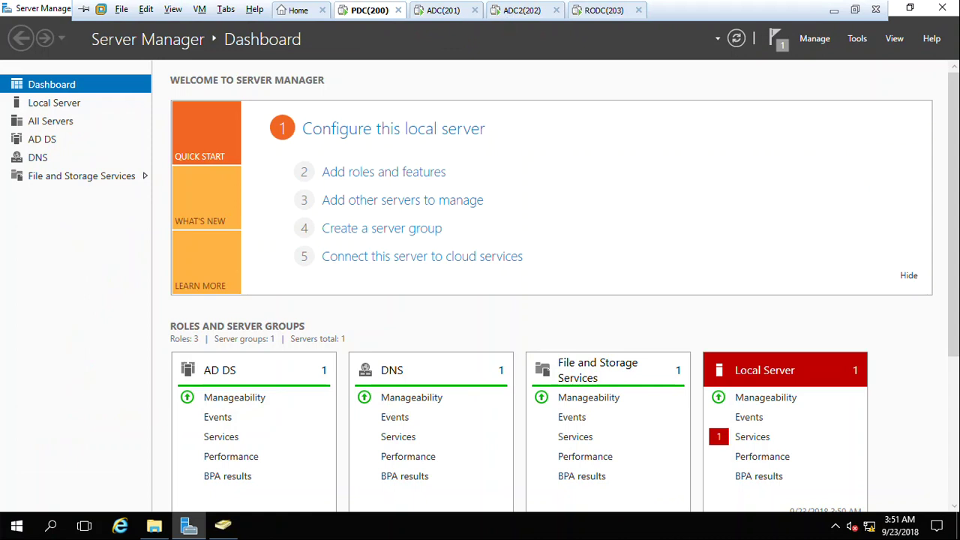
{"action": "left_click", "coordinate": [833, 10]}
{"action": "mouse_move", "coordinate": [480, 534]}
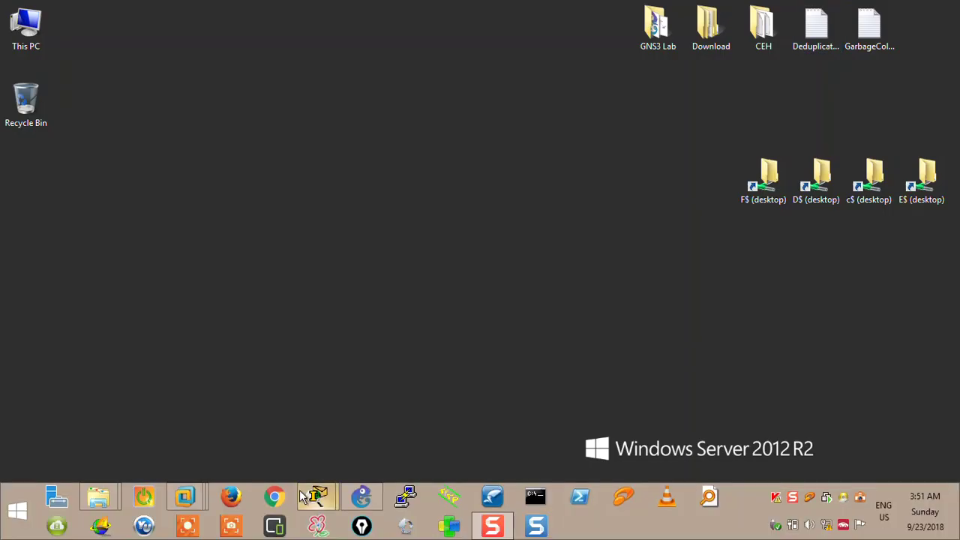
{"action": "mouse_move", "coordinate": [316, 498]}
{"action": "mouse_move", "coordinate": [423, 417]}
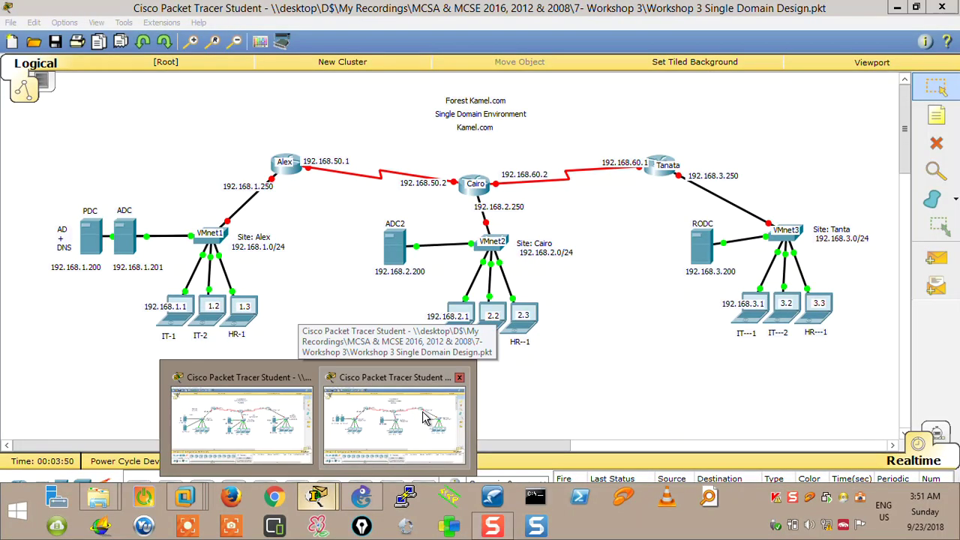
{"action": "left_click", "coordinate": [302, 414]}
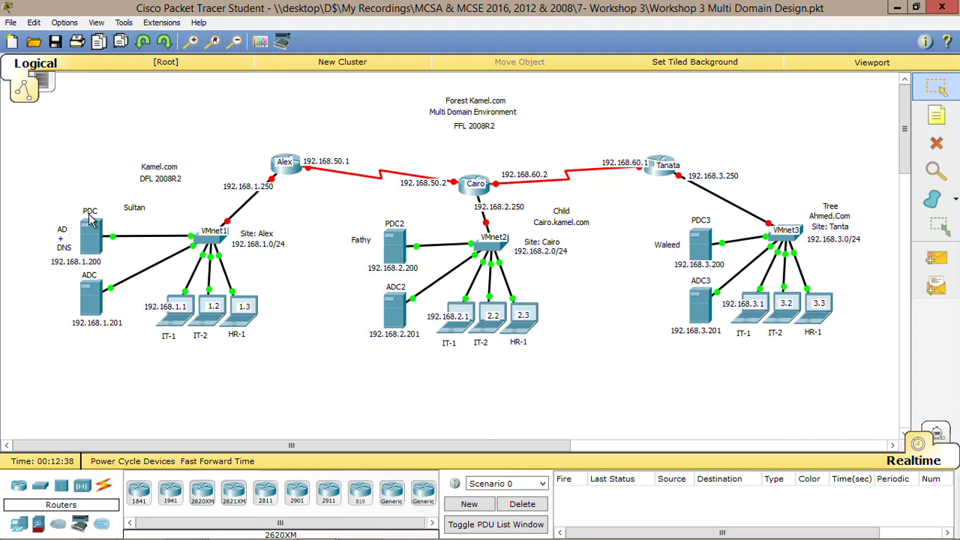
{"action": "mouse_move", "coordinate": [96, 229]}
{"action": "mouse_move", "coordinate": [93, 301]}
Step: Return to VMware Workstation and restore the PDC(200) virtual machine to the "Workshop 3 Multi Domain" snapshot
{"action": "mouse_move", "coordinate": [188, 494]}
{"action": "left_click", "coordinate": [267, 382]}
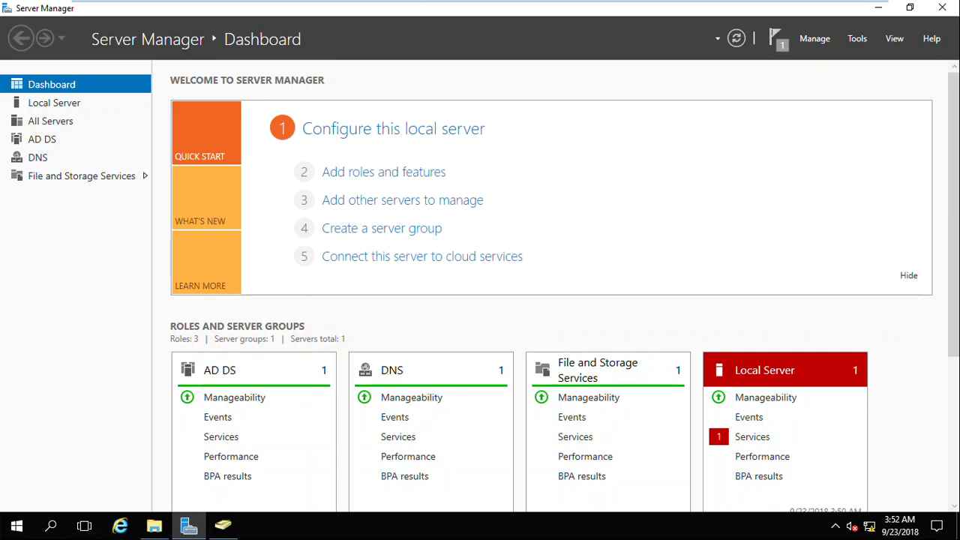
{"action": "right_click", "coordinate": [368, 10]}
{"action": "mouse_move", "coordinate": [411, 118]}
{"action": "left_click", "coordinate": [556, 151]}
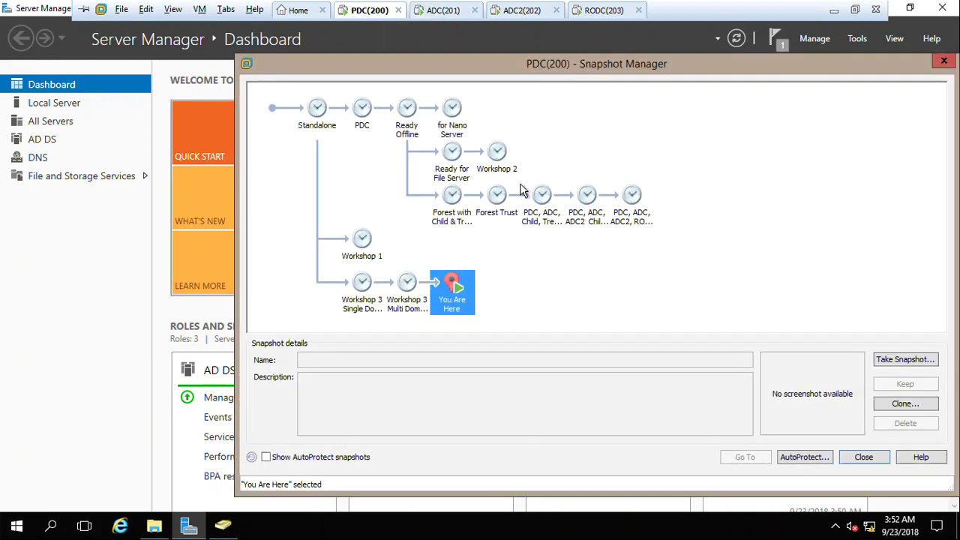
{"action": "double_click", "coordinate": [406, 281]}
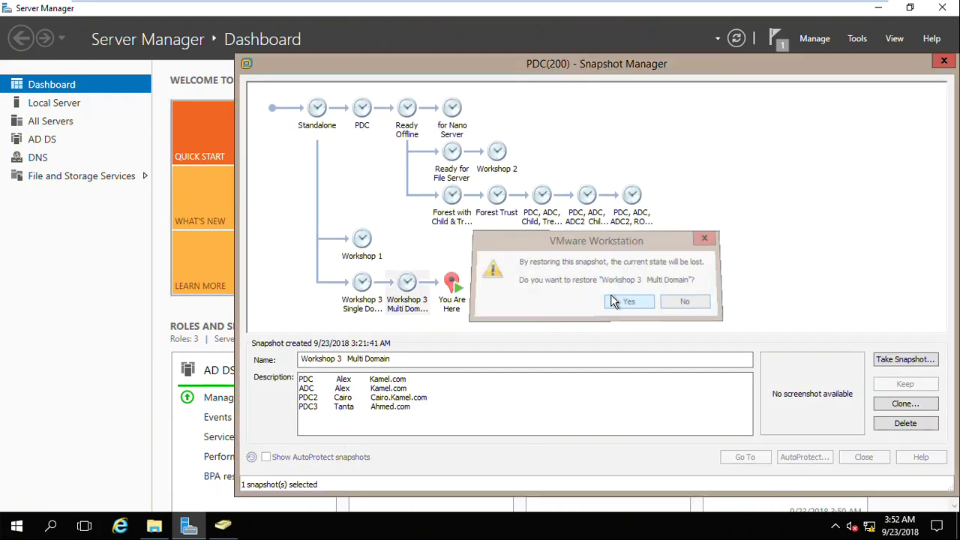
{"action": "left_click", "coordinate": [614, 300]}
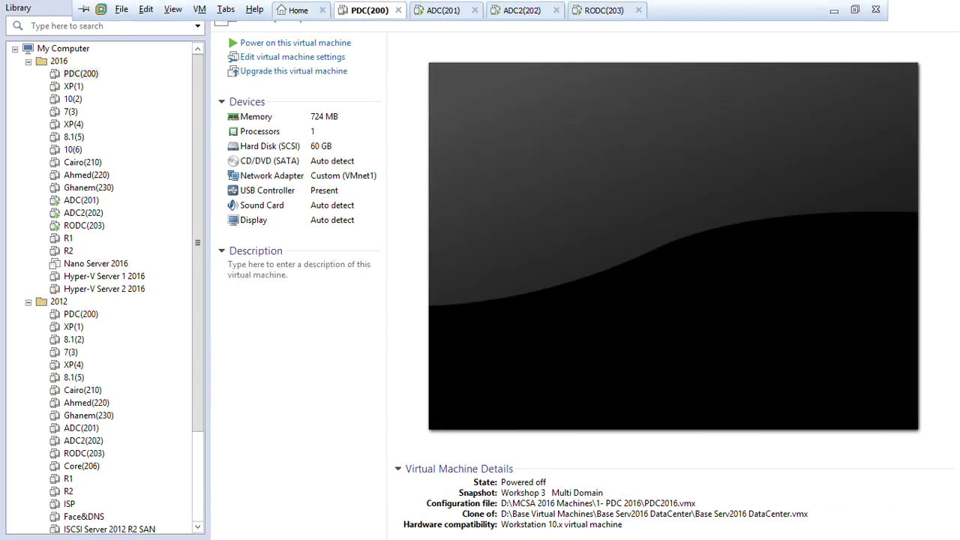
Step: On the ADC(201) virtual machine, close Windows Server Backup and launch Group Policy Management from Server Manager
{"action": "left_click", "coordinate": [447, 10]}
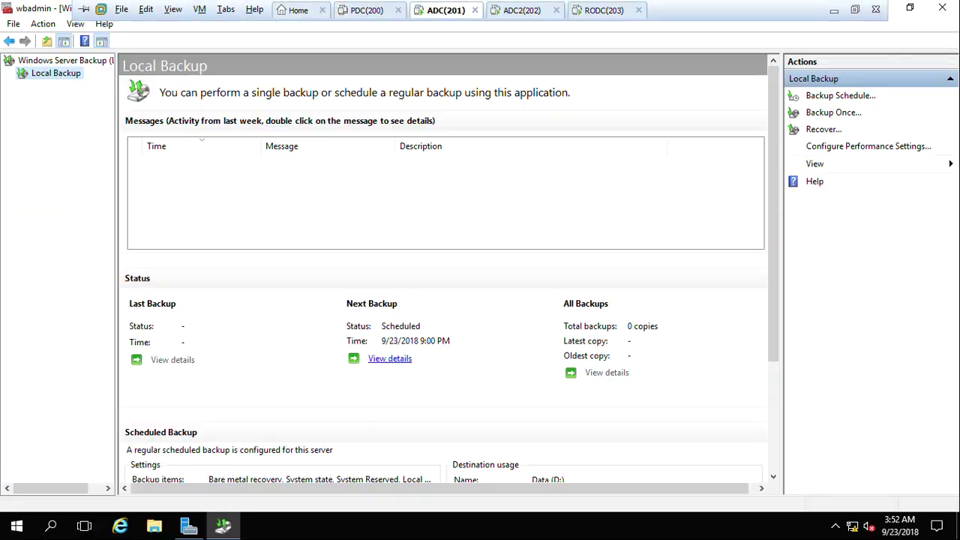
{"action": "left_click", "coordinate": [949, 7]}
{"action": "left_click", "coordinate": [857, 39]}
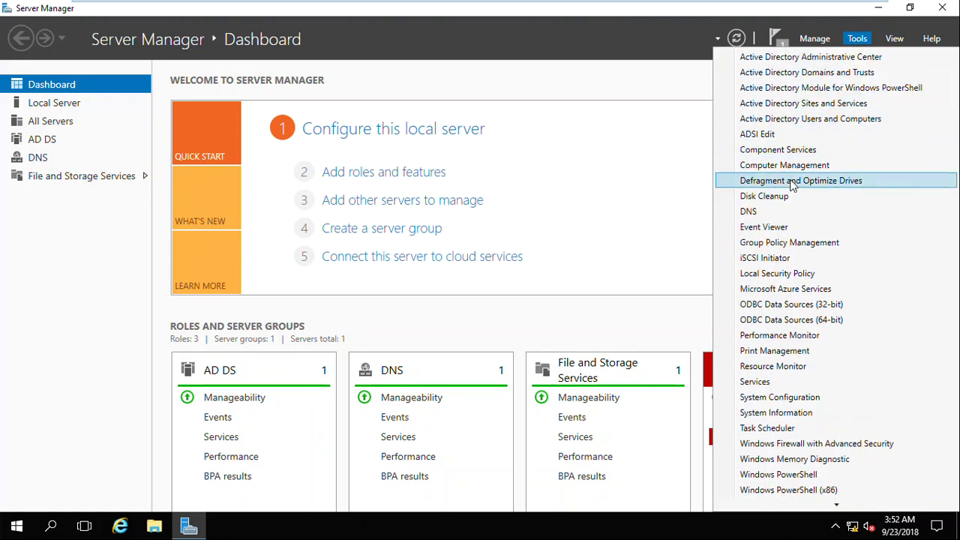
{"action": "left_click", "coordinate": [788, 242]}
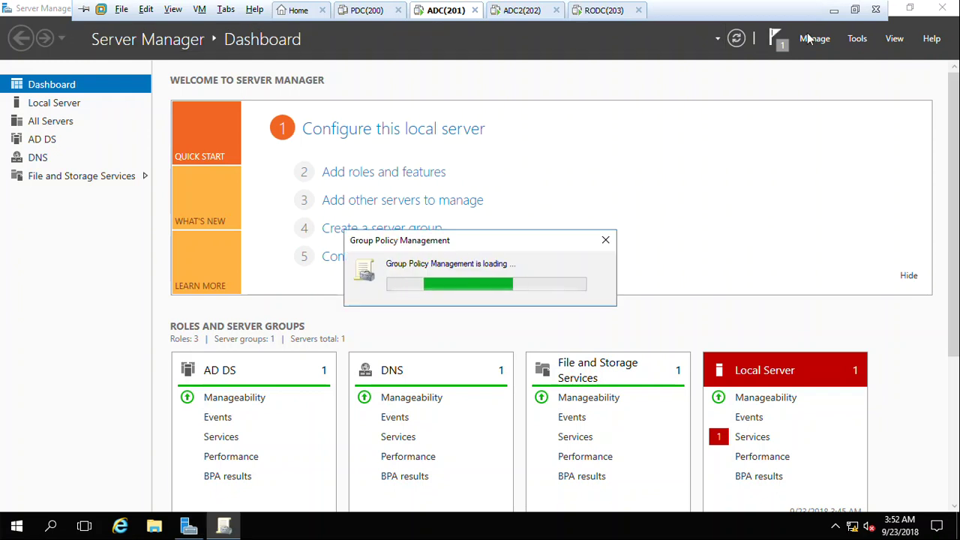
Step: Switch to the host's File Explorer and open "2- Seize Master Roles.txt" from the "21- FSMO Roles" folder under "9- Active Directory"
{"action": "left_click", "coordinate": [833, 9]}
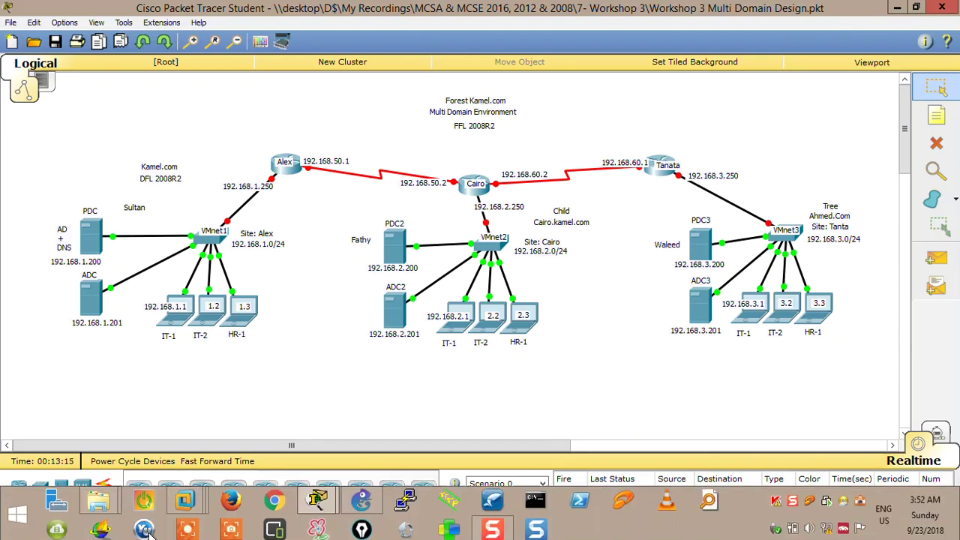
{"action": "mouse_move", "coordinate": [108, 501]}
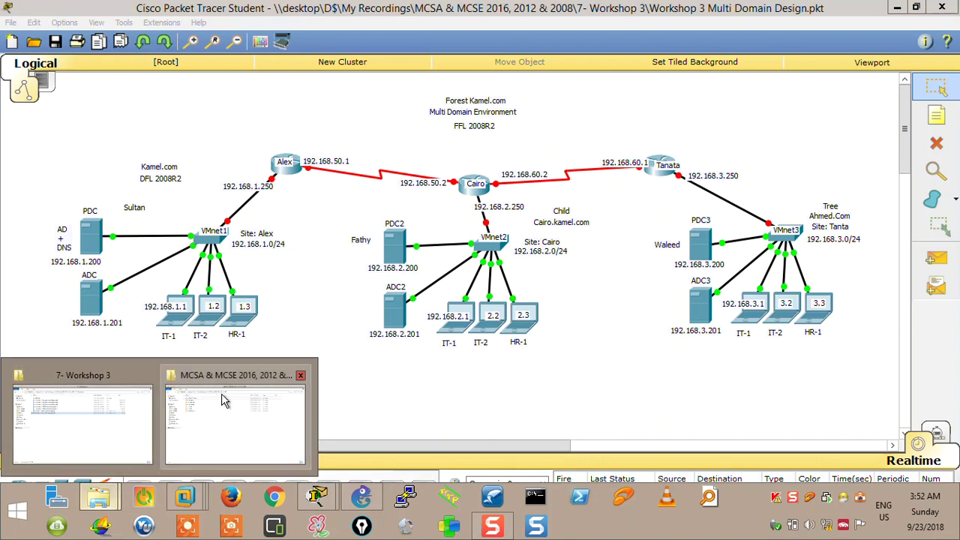
{"action": "mouse_move", "coordinate": [224, 397]}
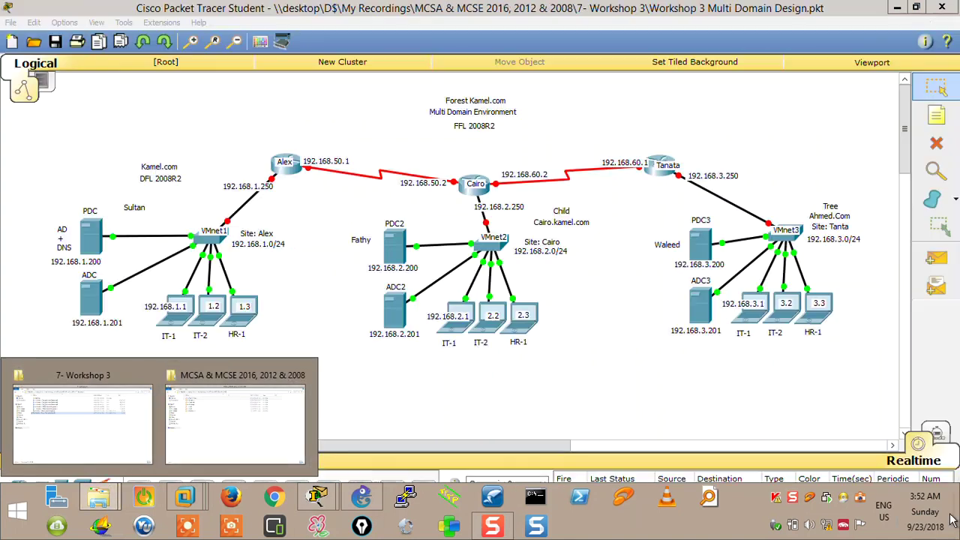
{"action": "left_click", "coordinate": [83, 424]}
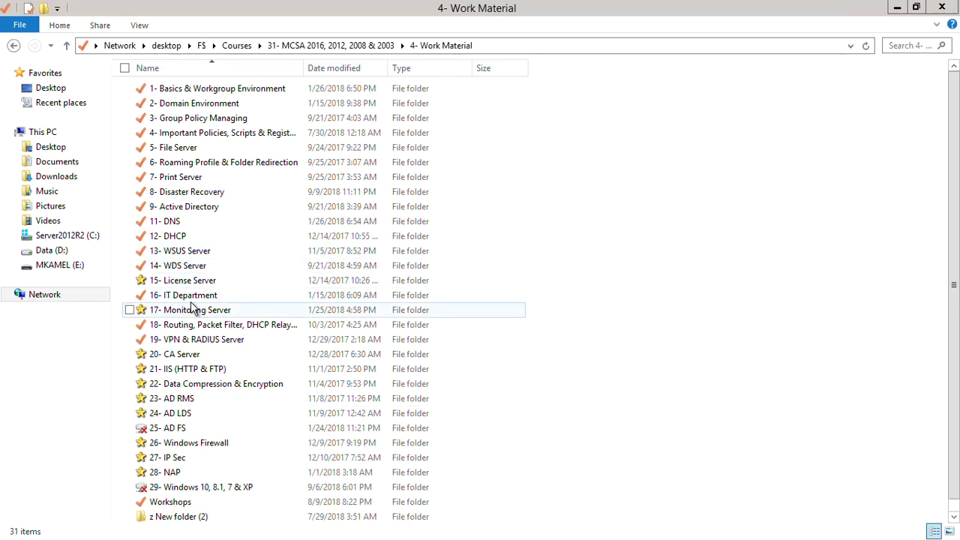
{"action": "left_click", "coordinate": [188, 211]}
{"action": "double_click", "coordinate": [188, 211]}
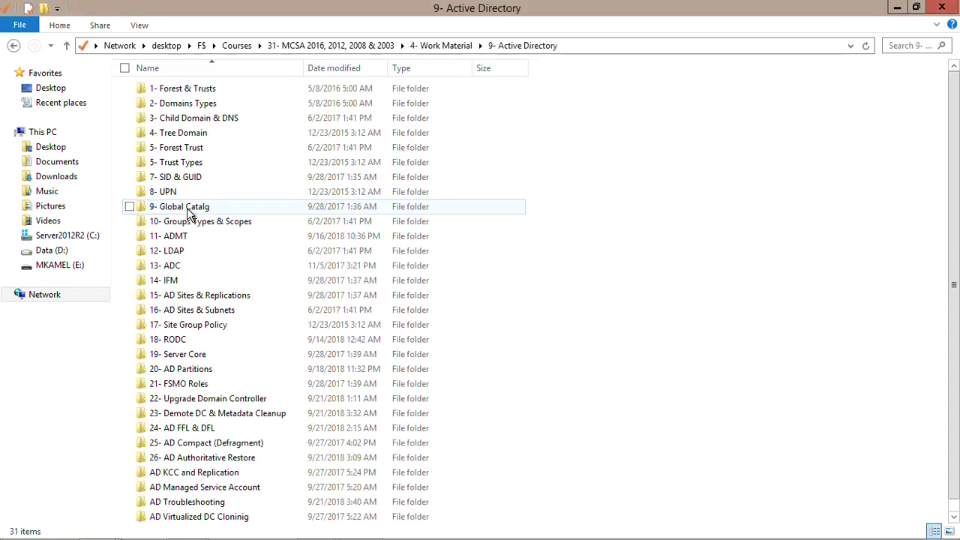
{"action": "scroll", "coordinate": [184, 350], "scroll_direction": "down", "scroll_amount": 1}
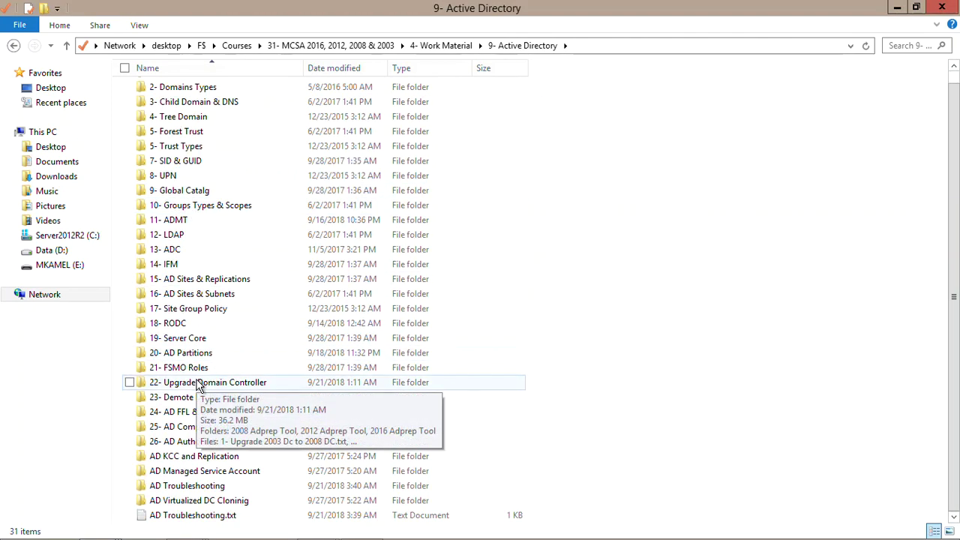
{"action": "left_click", "coordinate": [187, 367]}
{"action": "double_click", "coordinate": [187, 367]}
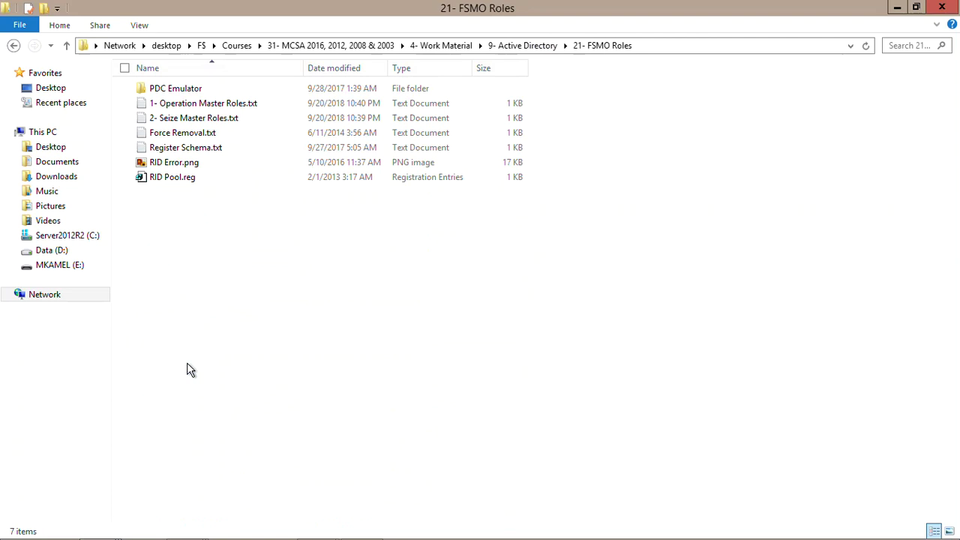
{"action": "double_click", "coordinate": [188, 120]}
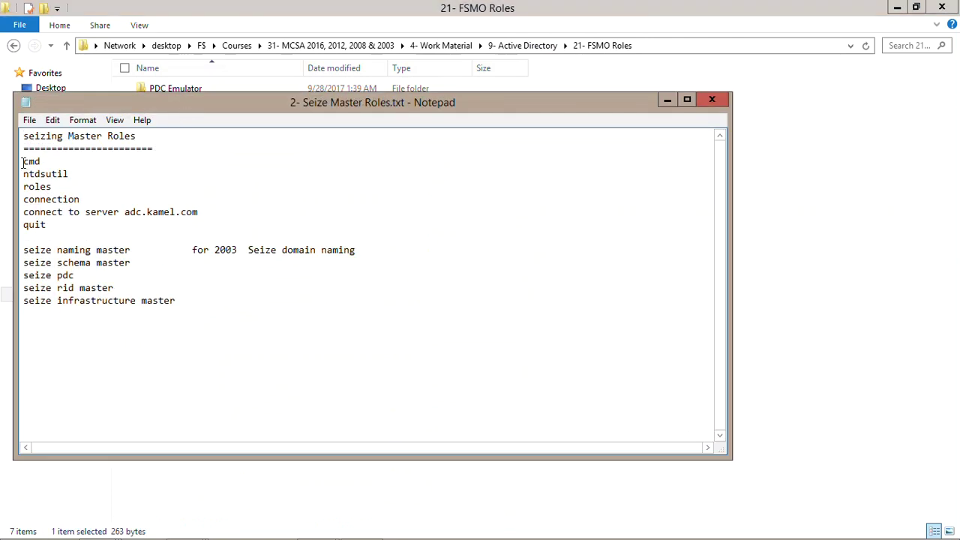
Step: Copy the ntdsutil command from the seizing Master Roles notes
{"action": "left_click_drag", "start_coordinate": [23, 161], "coordinate": [96, 176]}
{"action": "left_click_drag", "start_coordinate": [109, 168], "coordinate": [114, 174]}
{"action": "left_click", "coordinate": [114, 175]}
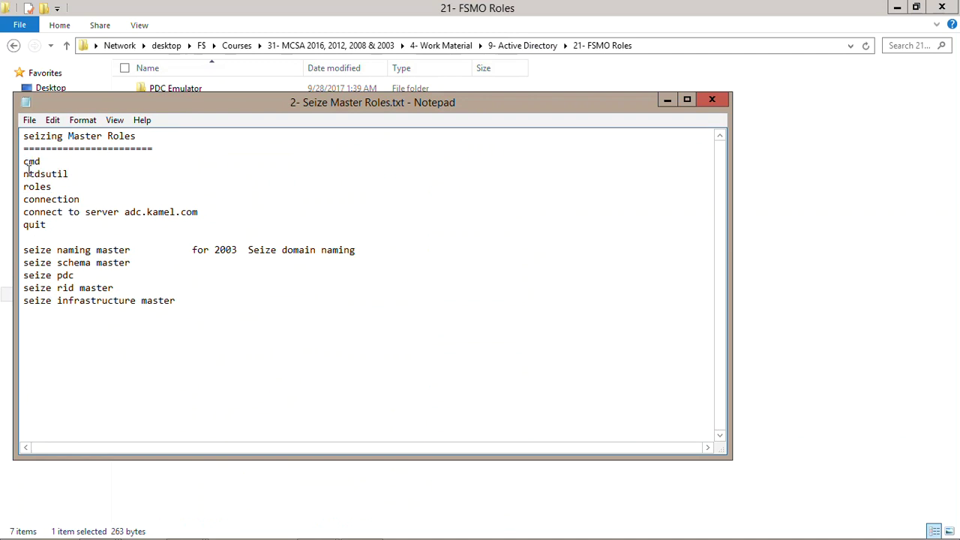
{"action": "right_click", "coordinate": [60, 182]}
{"action": "left_click", "coordinate": [166, 219]}
{"action": "mouse_move", "coordinate": [193, 501]}
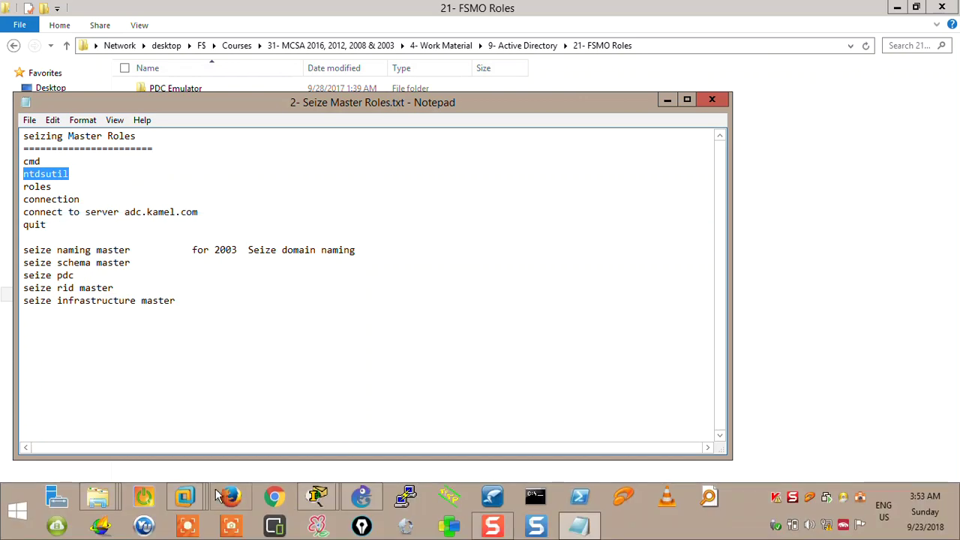